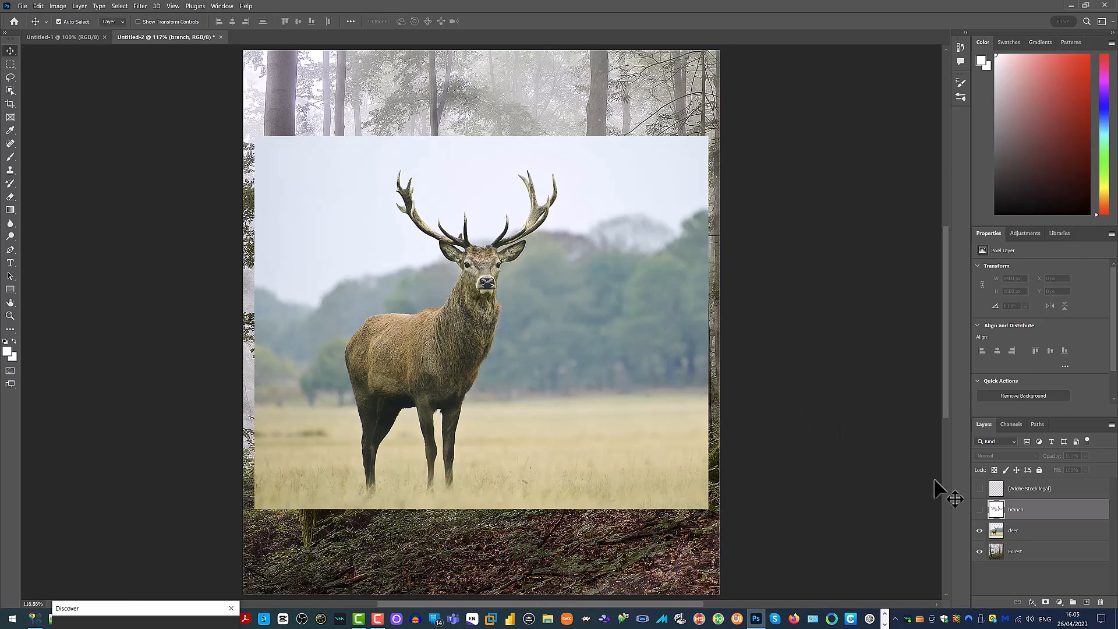
- Toggle the visibility of the deer, branch and Adobe Stock legal layers to review them, keeping only deer and Forest shown
click(1016, 533)
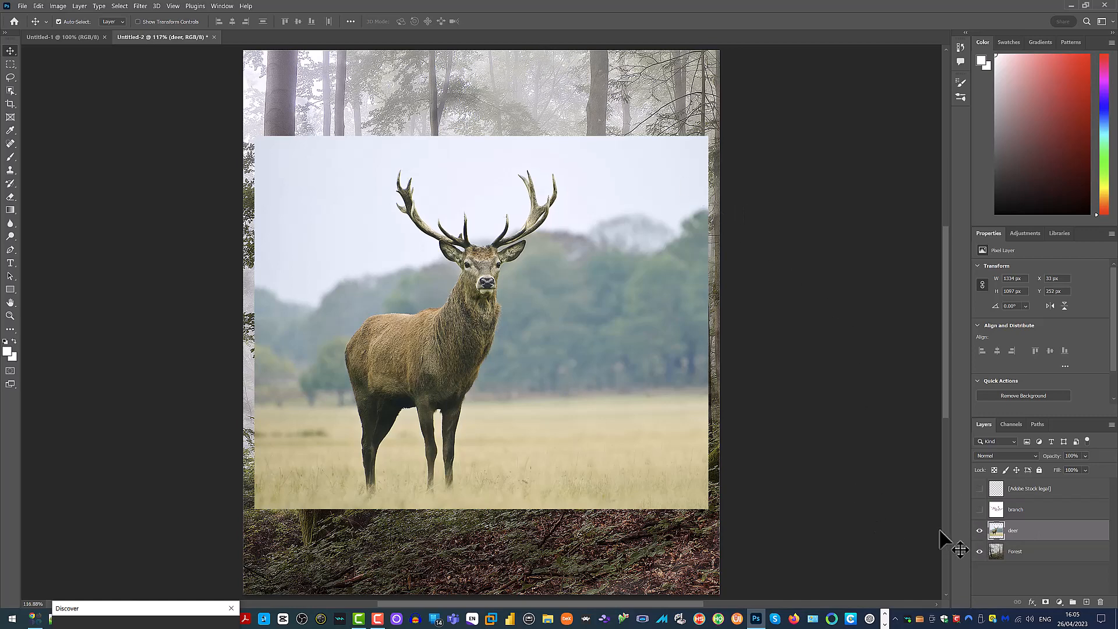
click(980, 531)
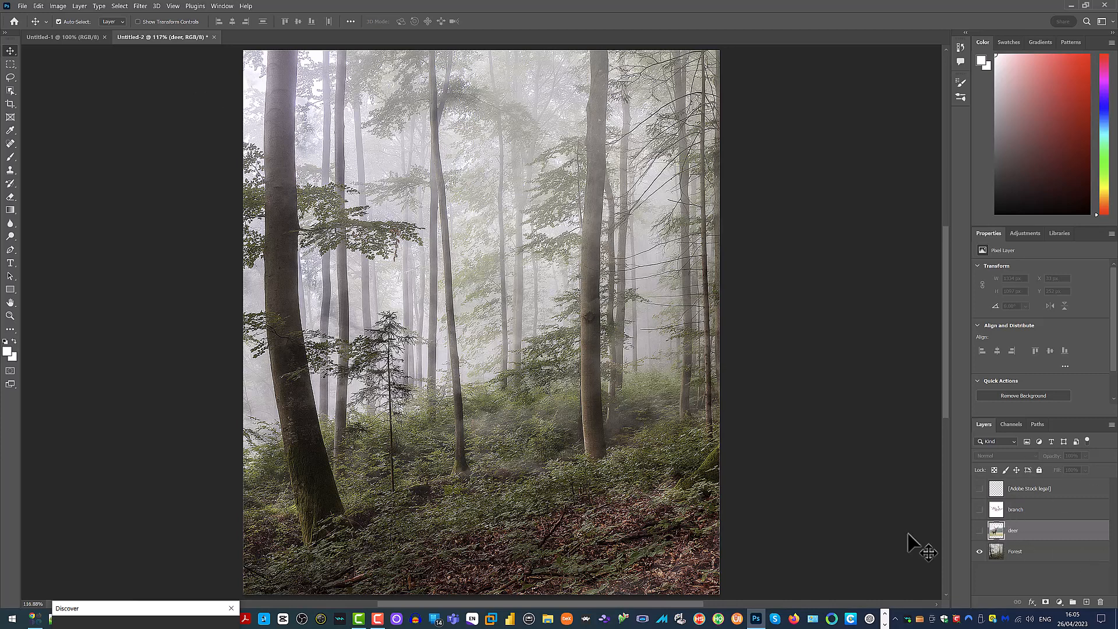
click(980, 509)
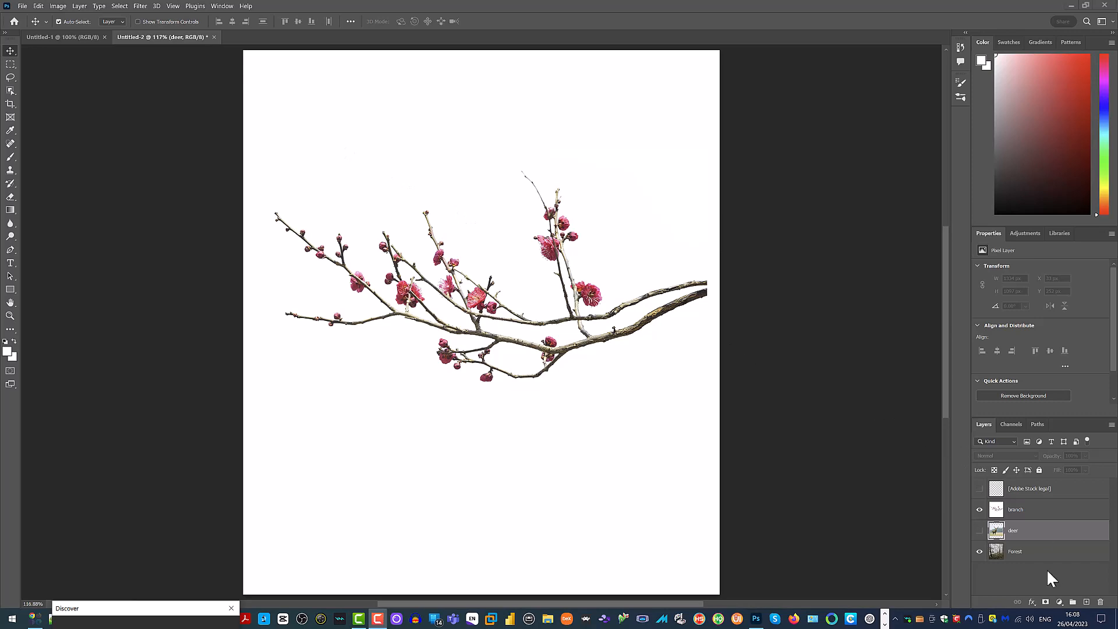
click(979, 530)
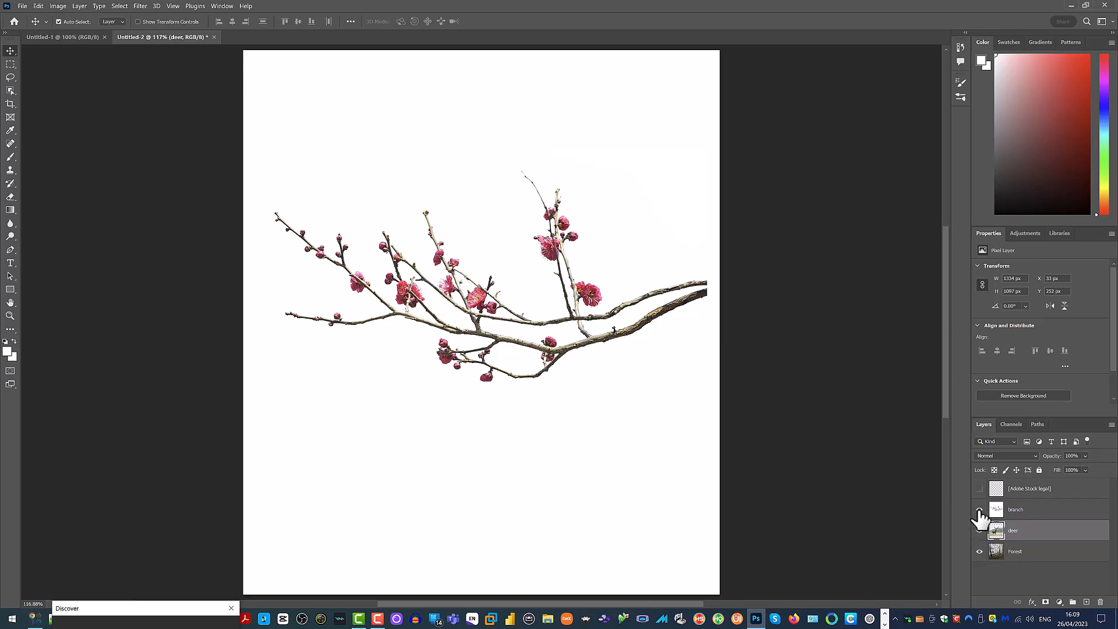
click(979, 510)
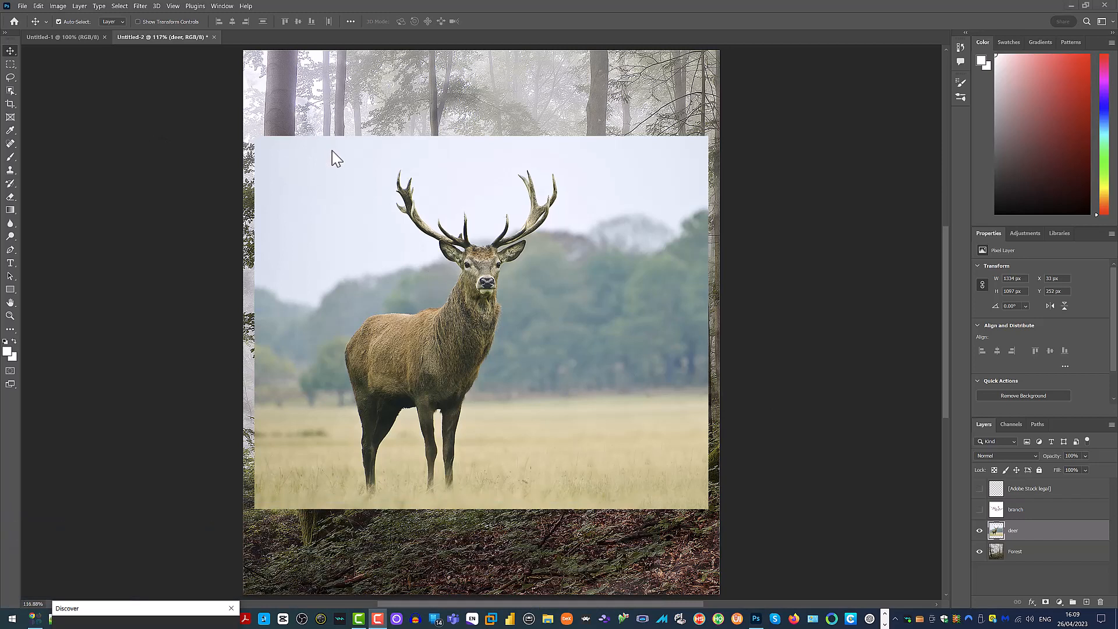
click(979, 489)
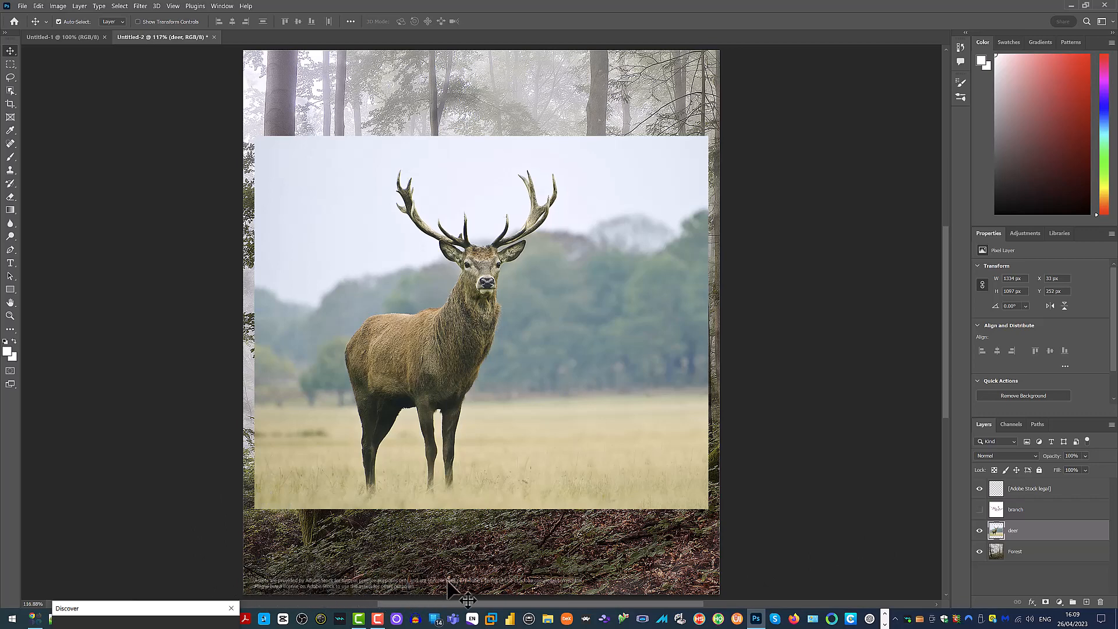
click(979, 491)
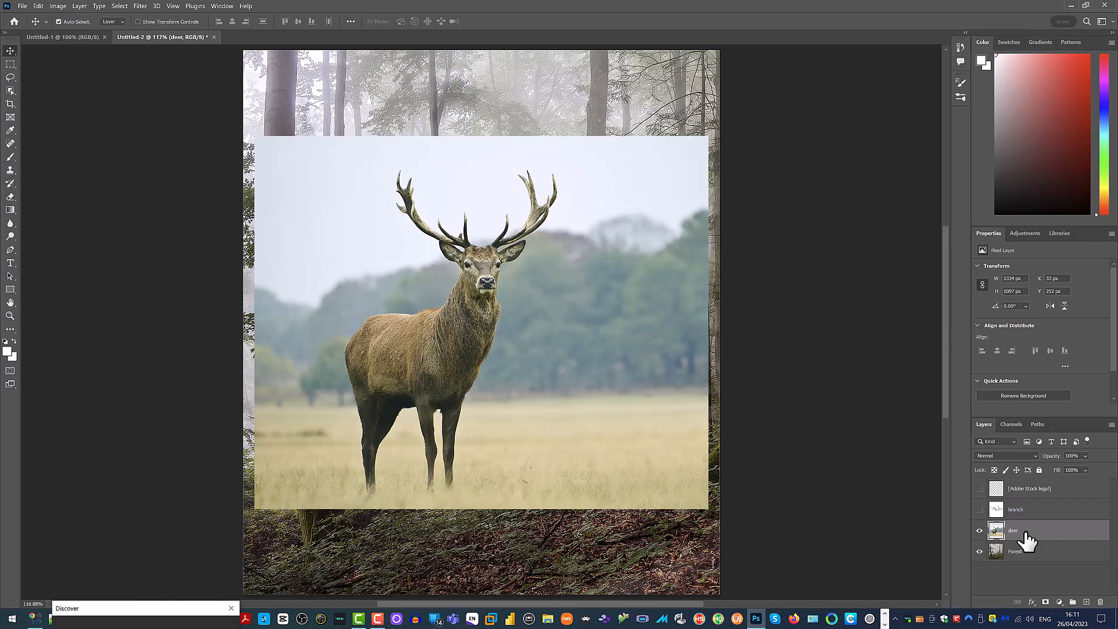
- Select the deer with Select Subject and hide its photo background with a layer mask on the deer layer
click(119, 6)
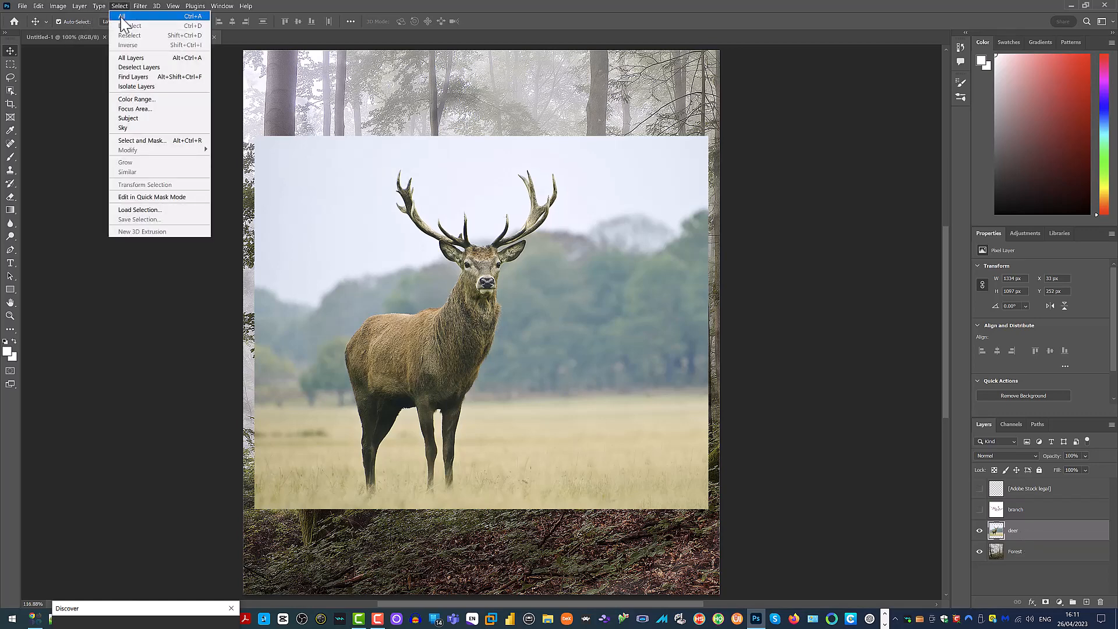
click(141, 120)
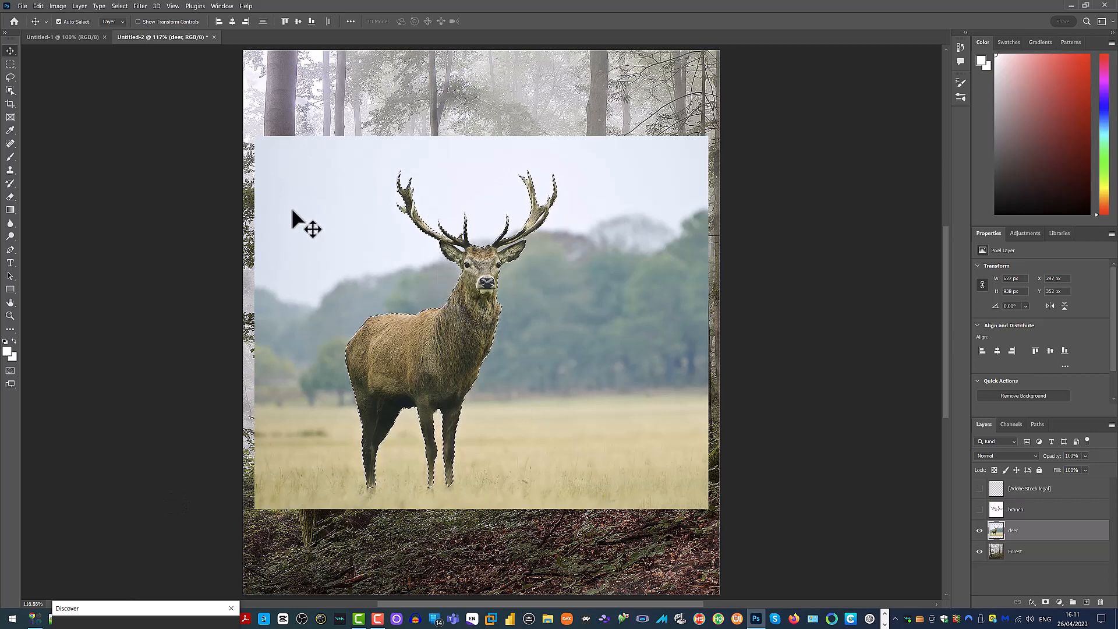
key(ctrl+d)
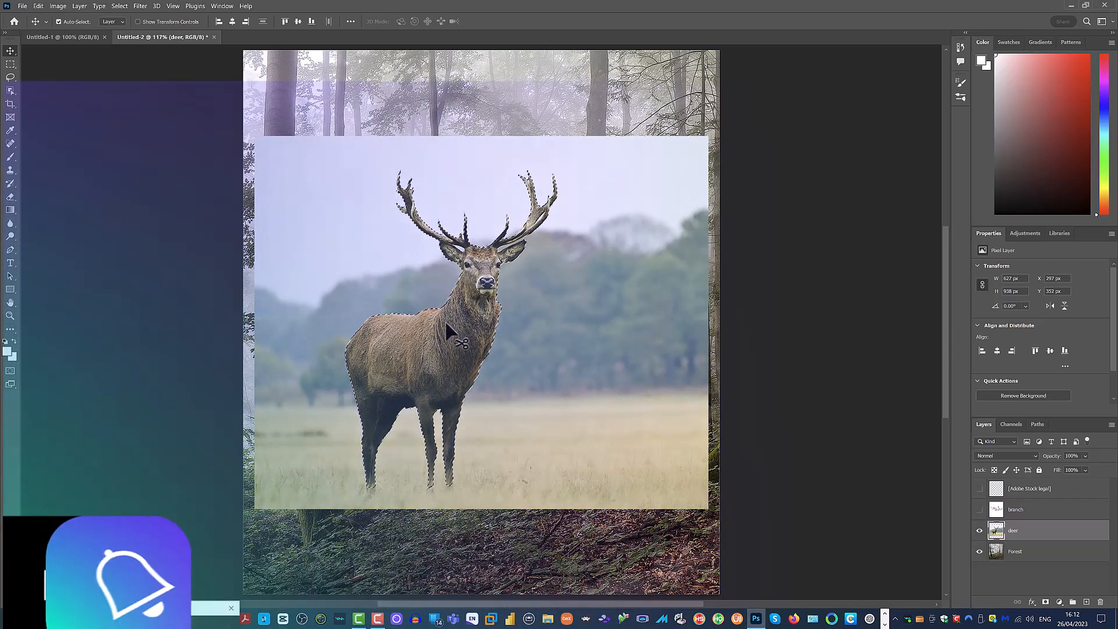
key(ctrl+shift+d)
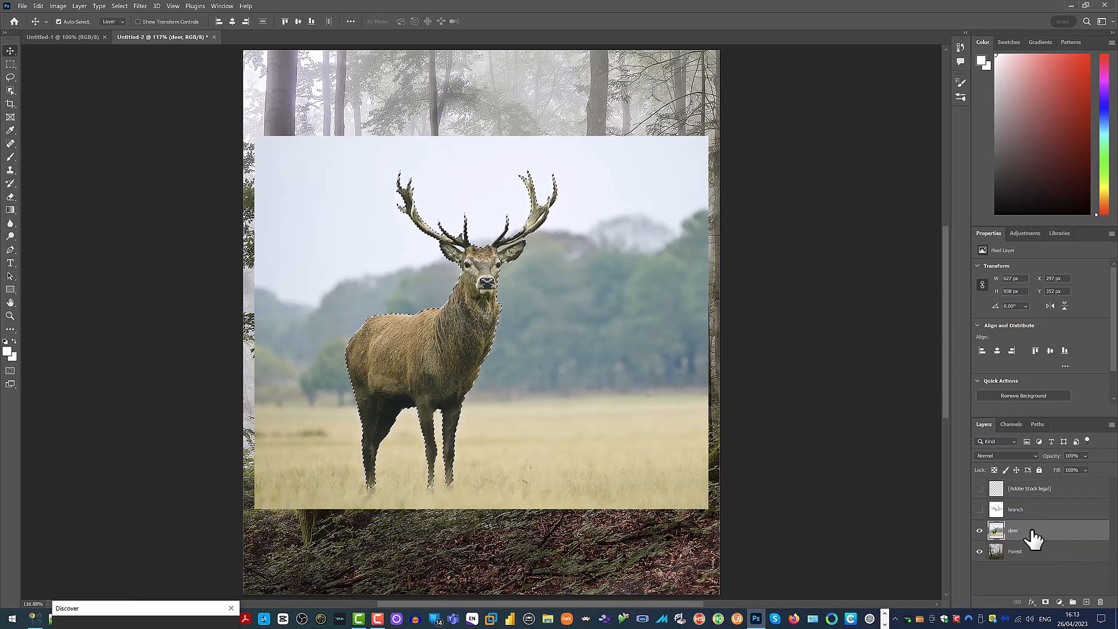
click(1046, 603)
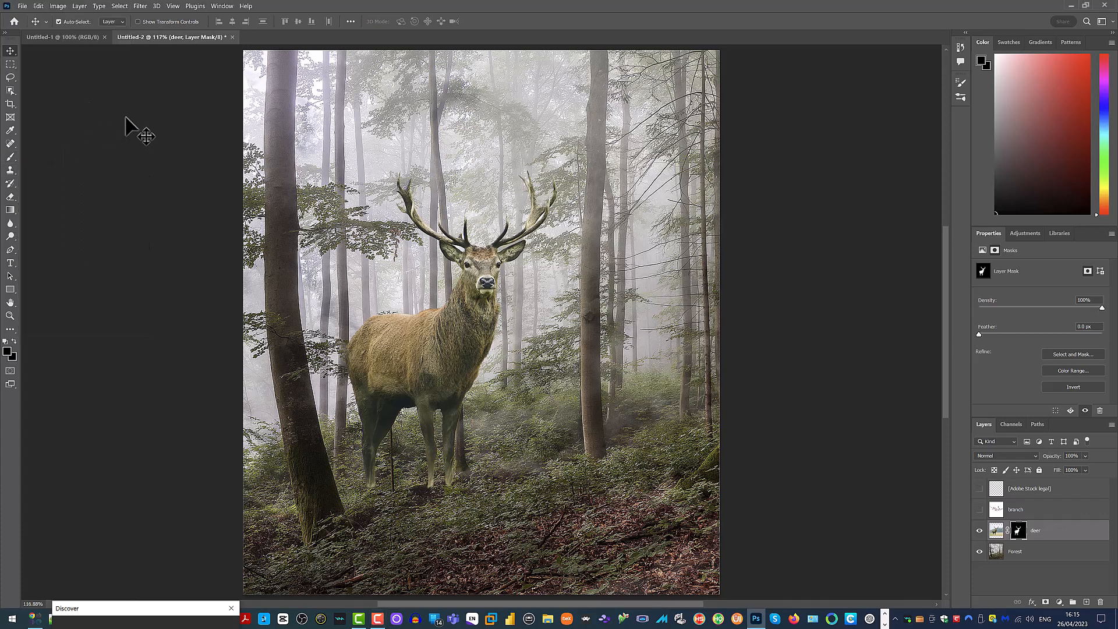
- Set up a soft Brush of 80 px with 0% hardness for painting on the deer's layer mask
click(11, 156)
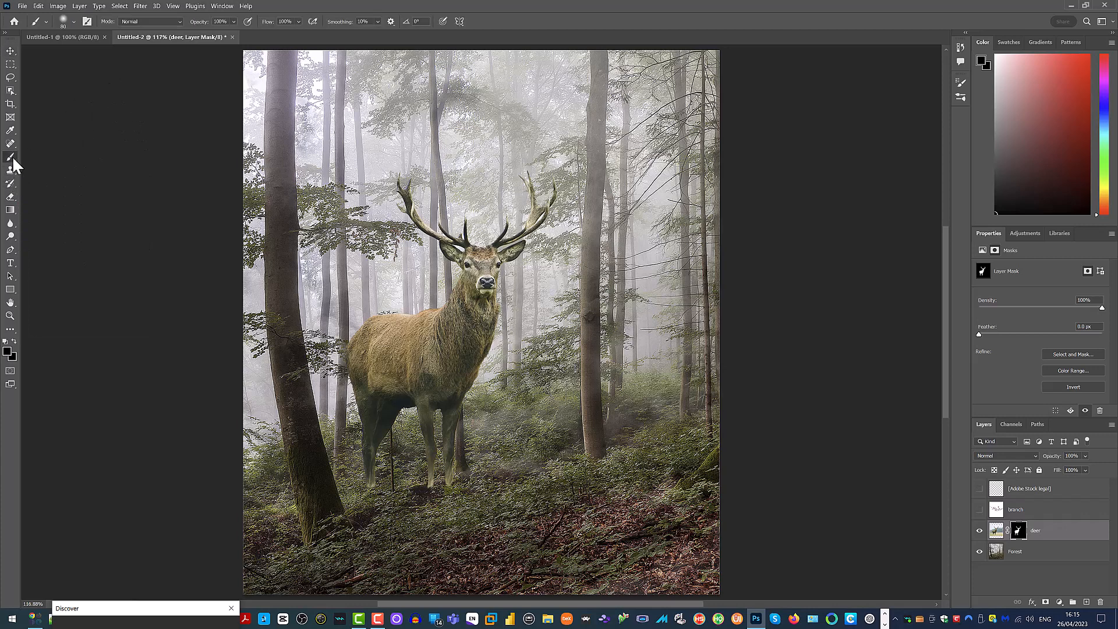
click(74, 21)
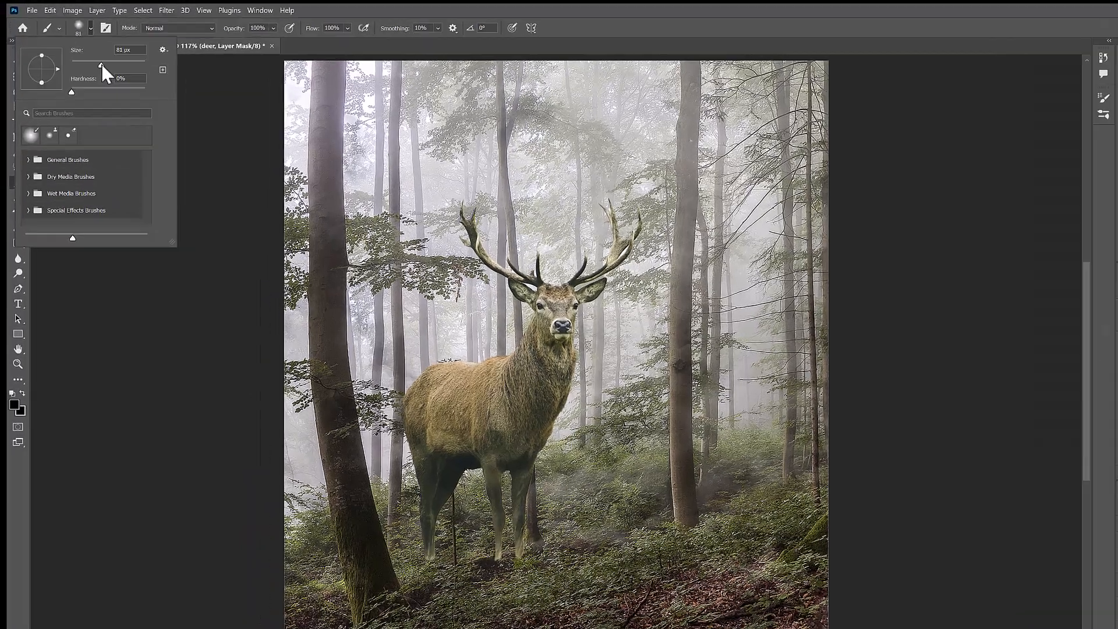
drag(85, 53, 83, 54)
drag(312, 196, 309, 196)
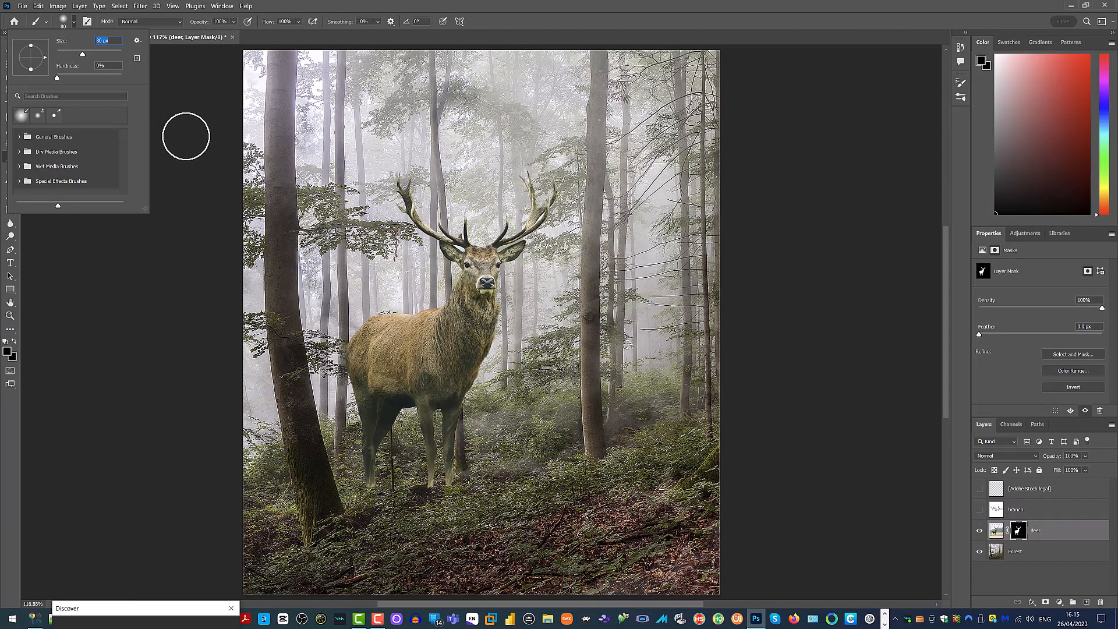
click(187, 135)
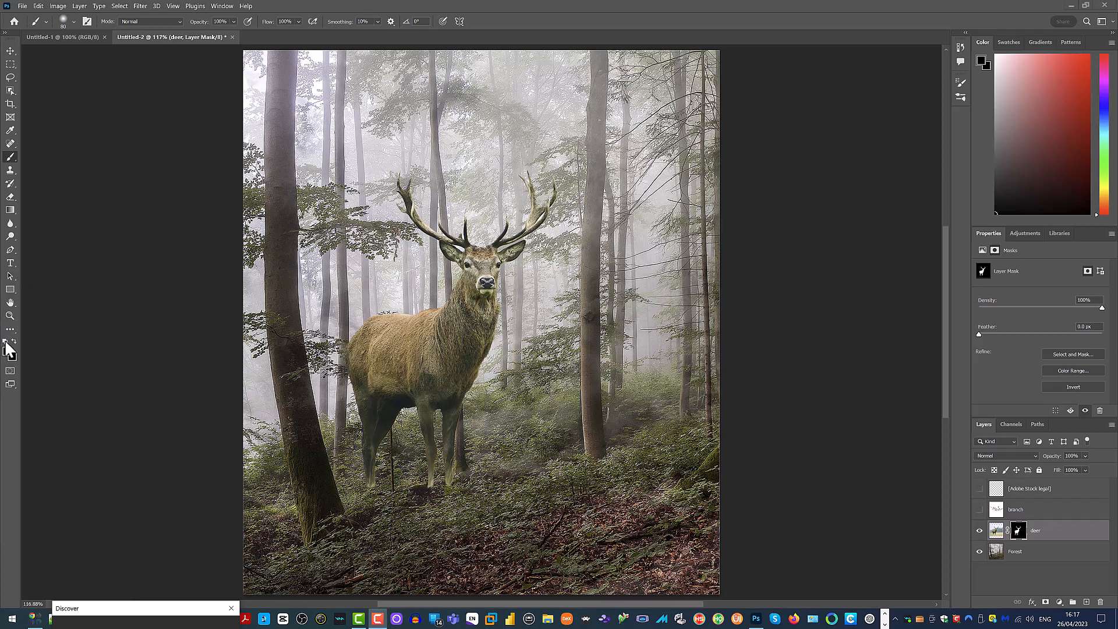
- Set the mask painting colours to black foreground and white background
key(x)
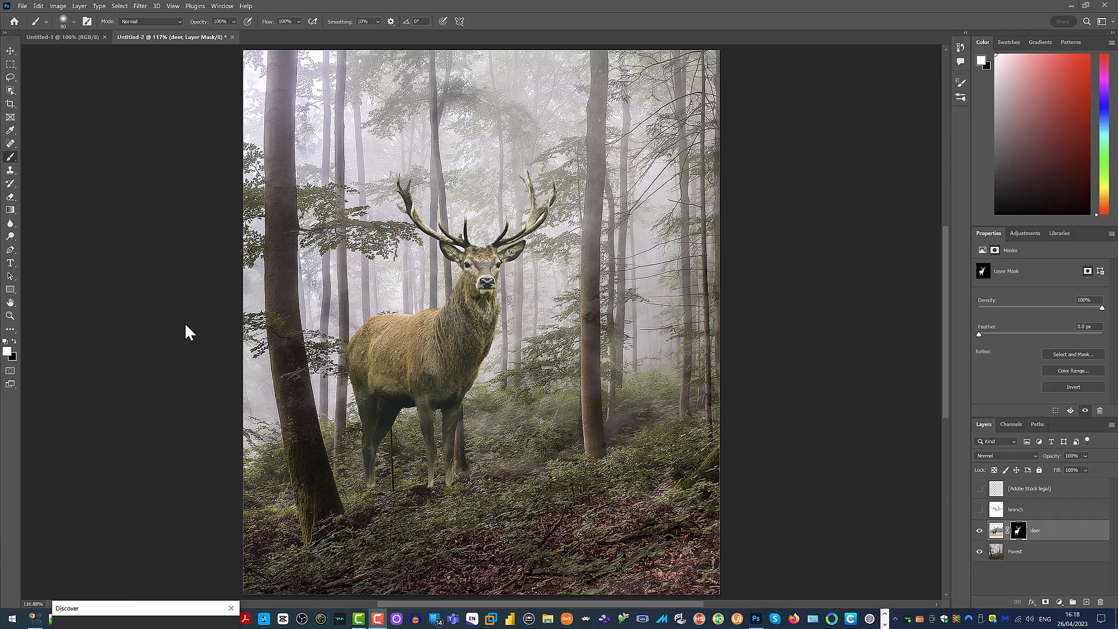
click(14, 341)
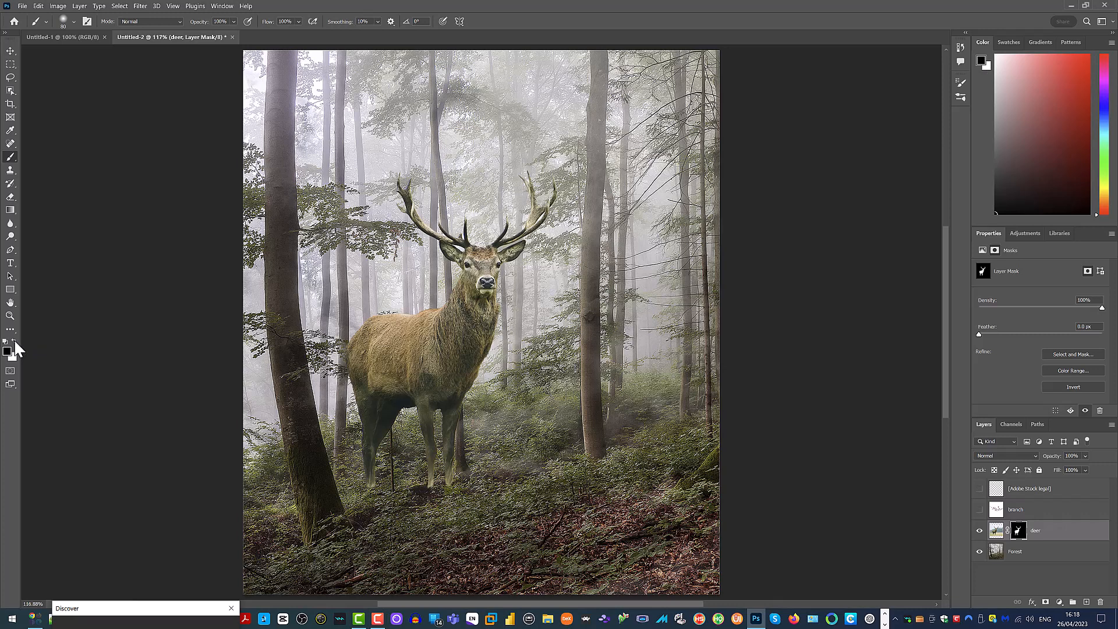
click(14, 339)
click(12, 341)
click(13, 342)
click(13, 342)
click(14, 341)
click(14, 339)
click(14, 340)
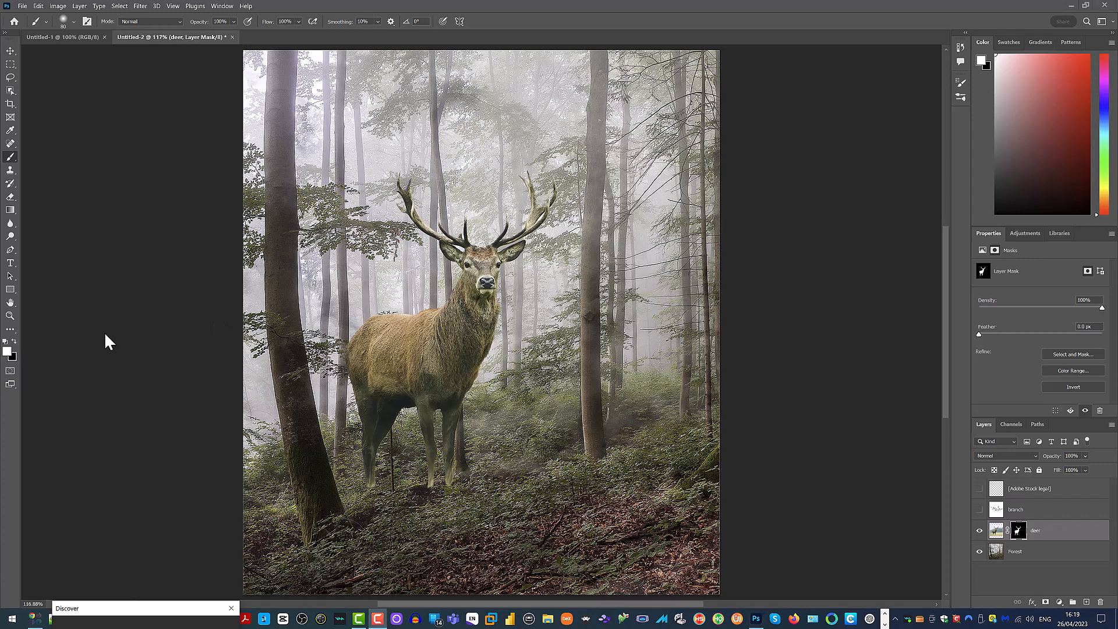
click(14, 342)
- Show the branch layer and start a Color Range selection on it using Sampled Colors
click(1015, 513)
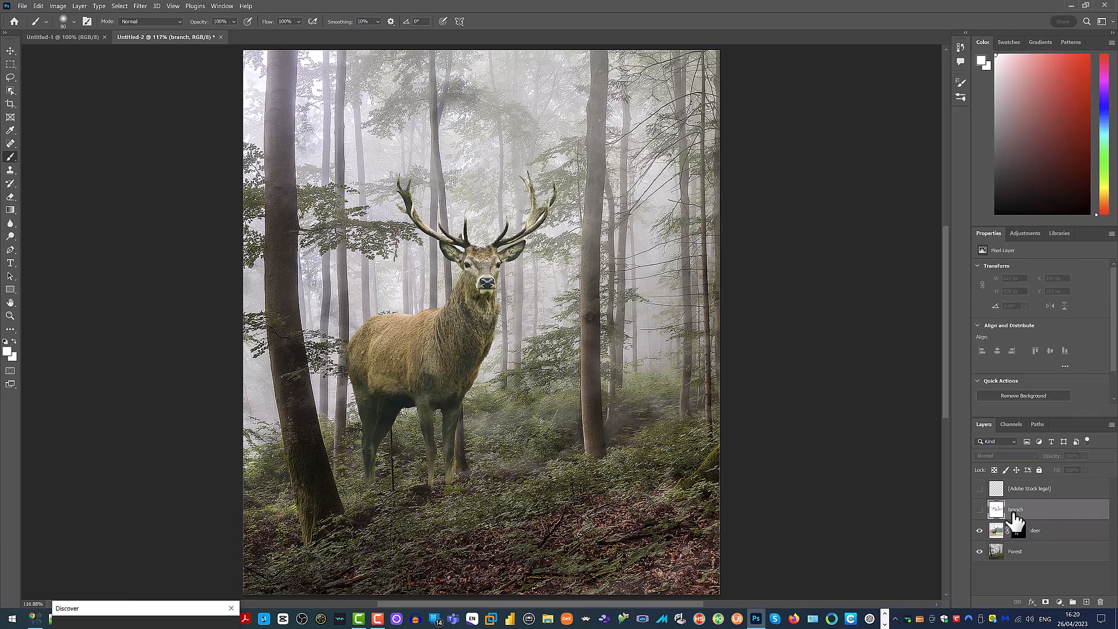
click(980, 511)
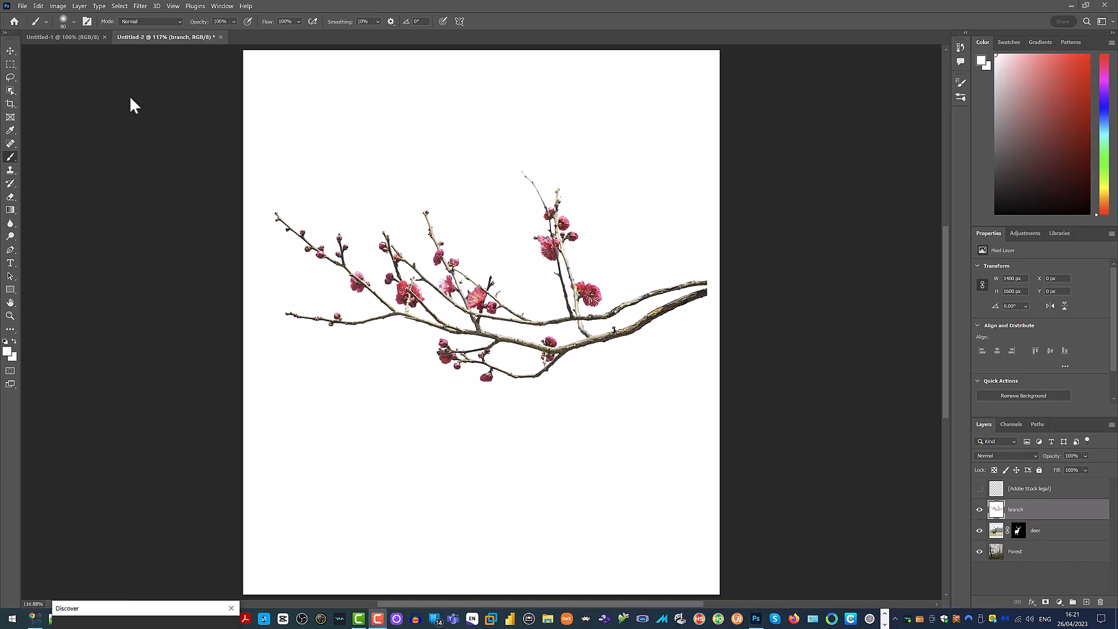
click(120, 6)
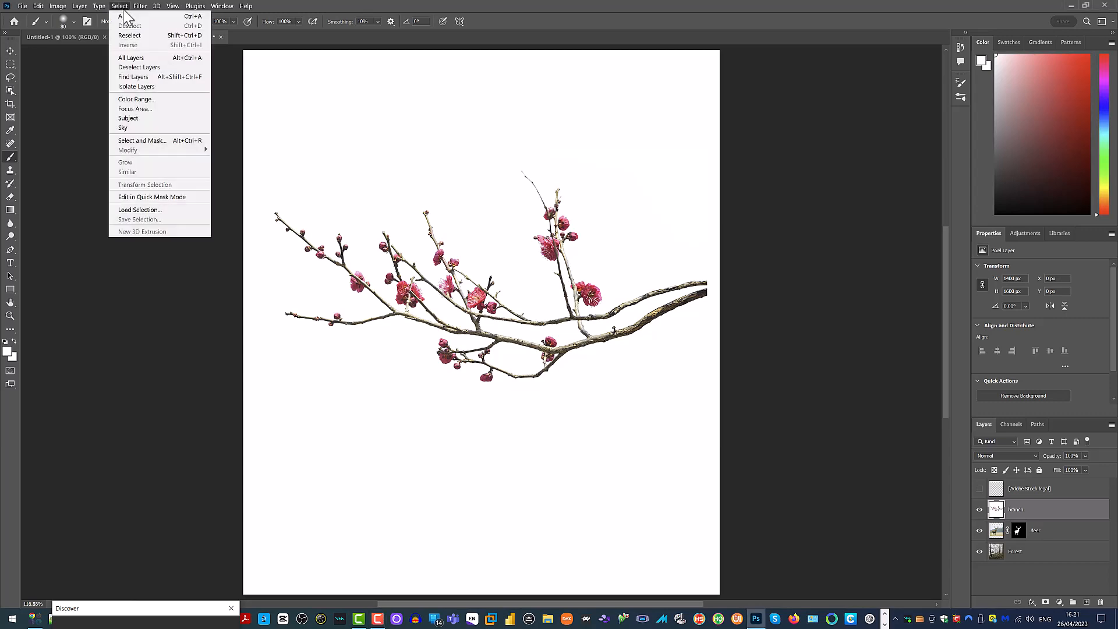
click(153, 100)
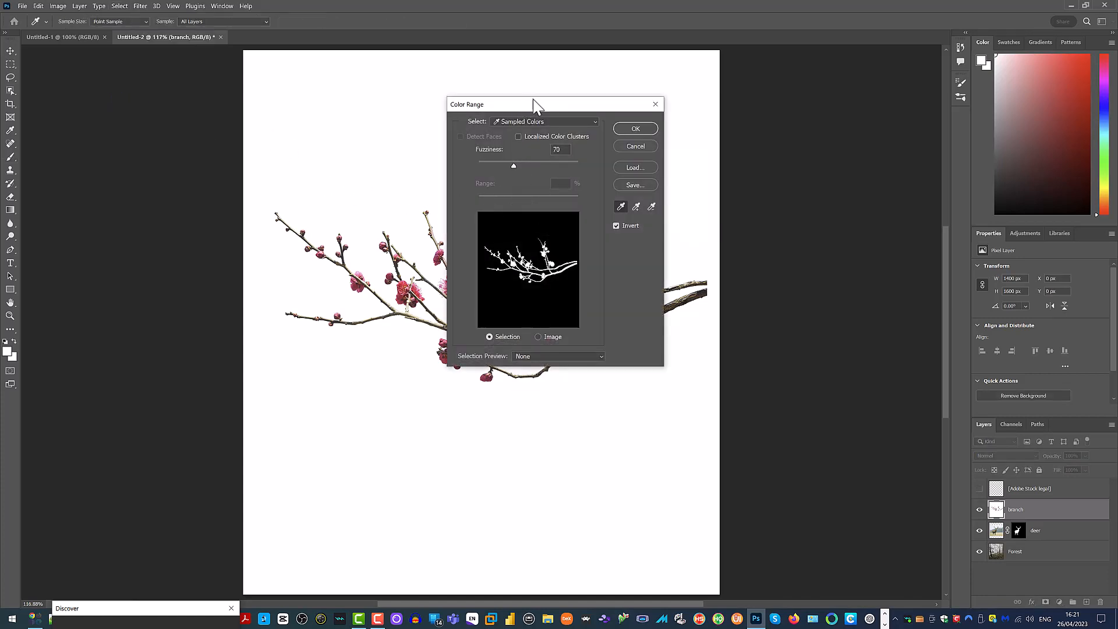
drag(568, 106, 804, 60)
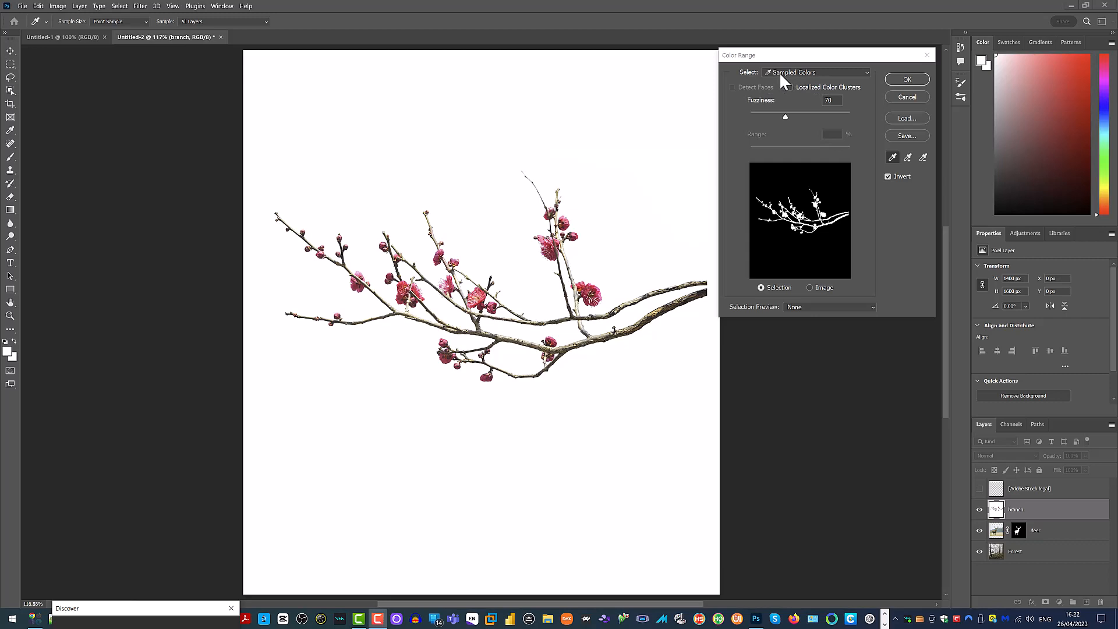
click(864, 72)
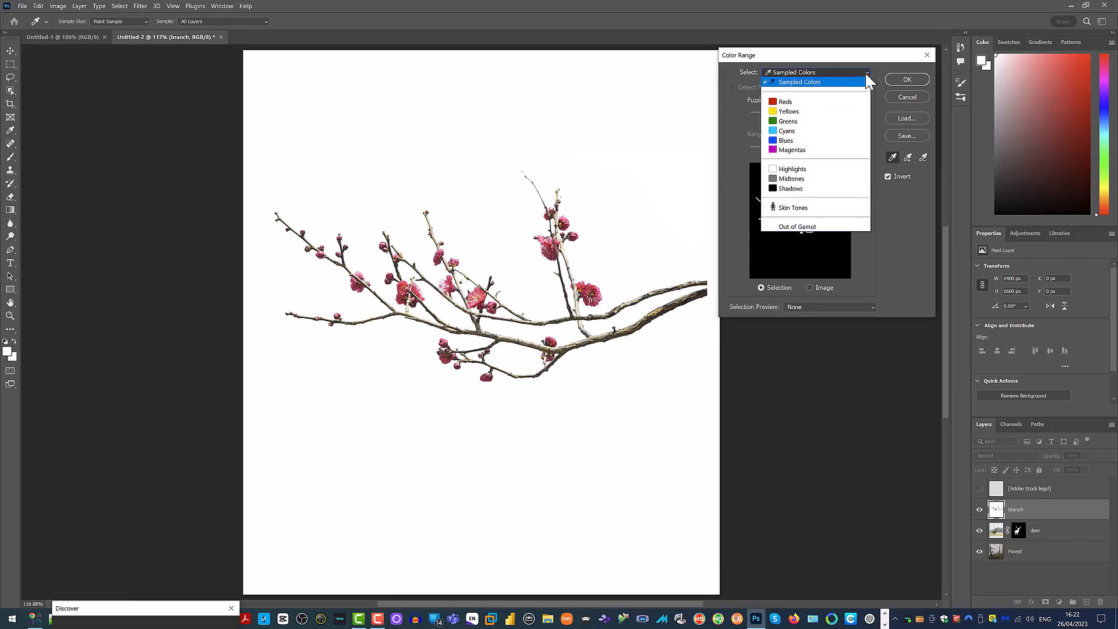
click(865, 71)
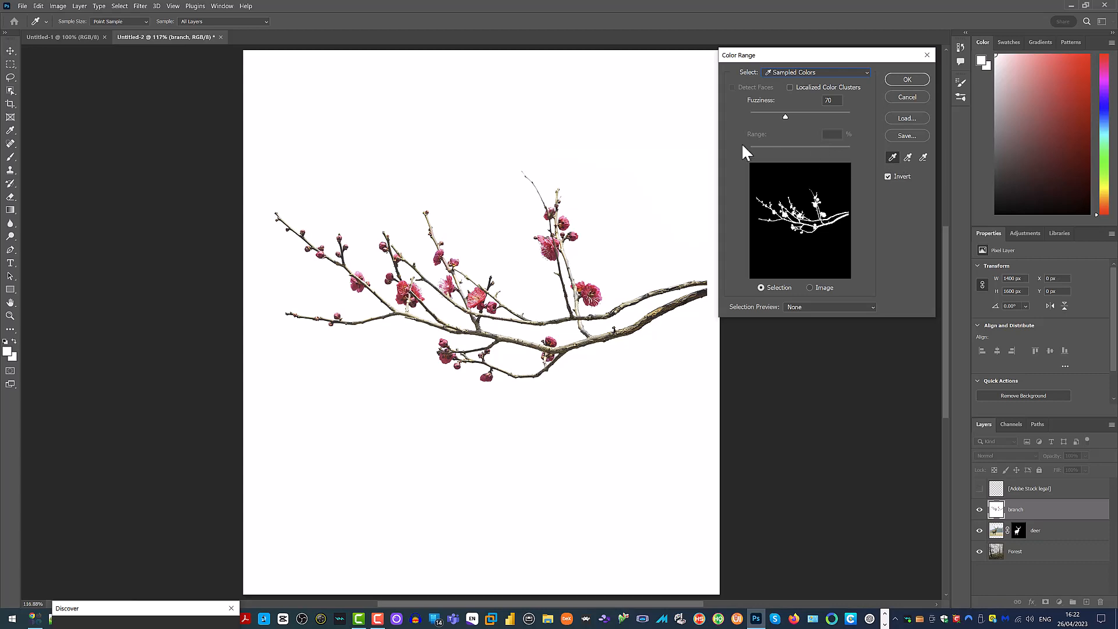
- Select the branch with Color Range by sampling the white background at fuzziness 70 and inverting the result
click(892, 160)
click(887, 176)
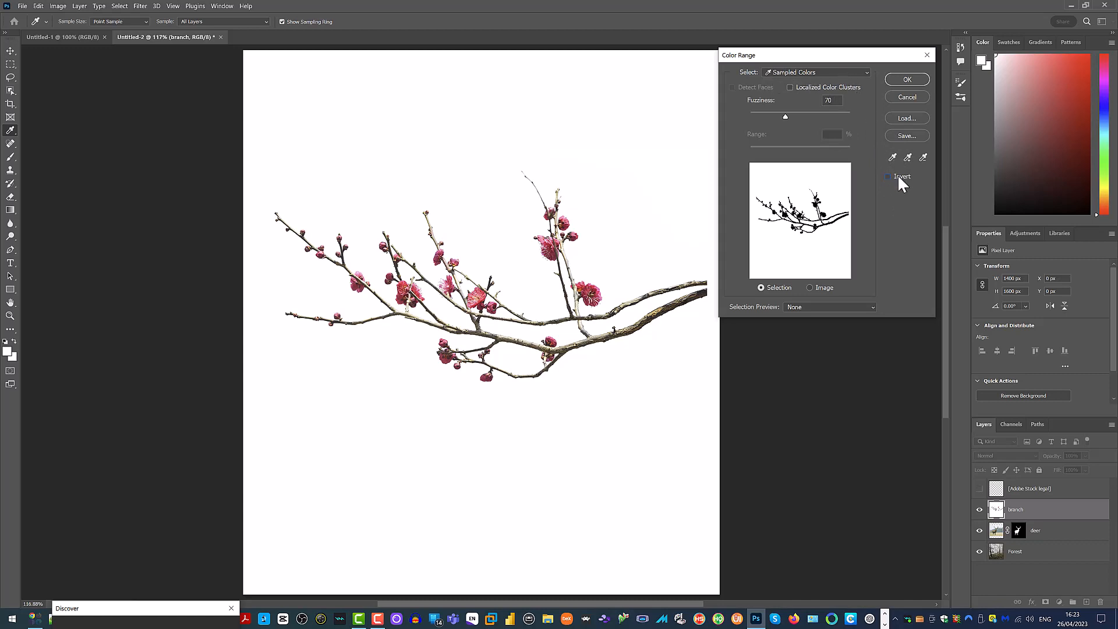
click(889, 157)
drag(760, 114, 762, 115)
click(785, 114)
click(891, 157)
click(895, 156)
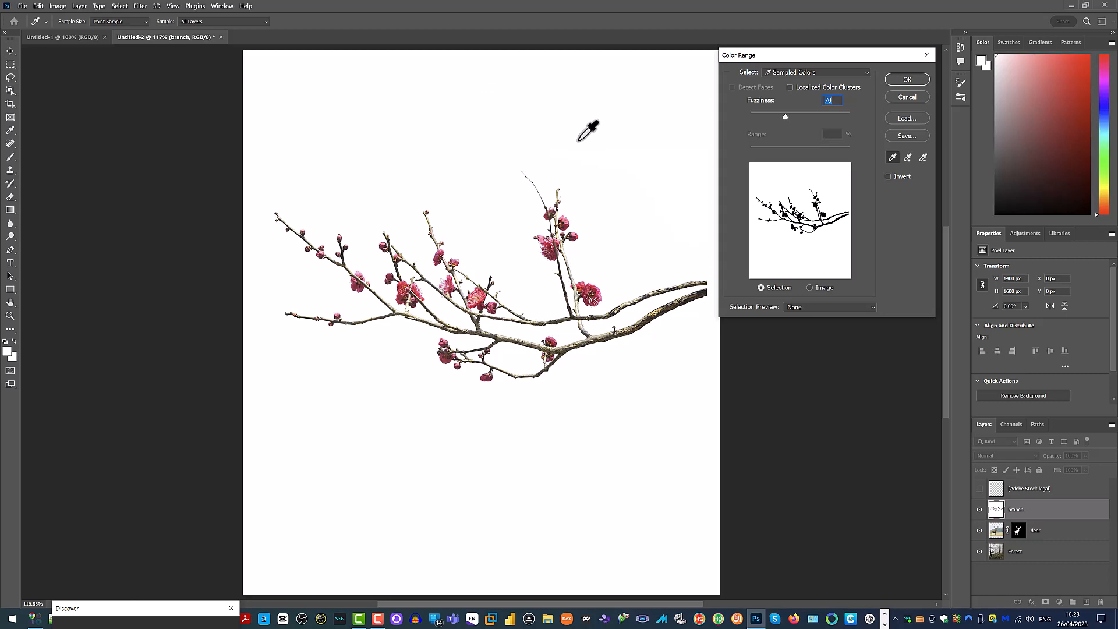
click(886, 176)
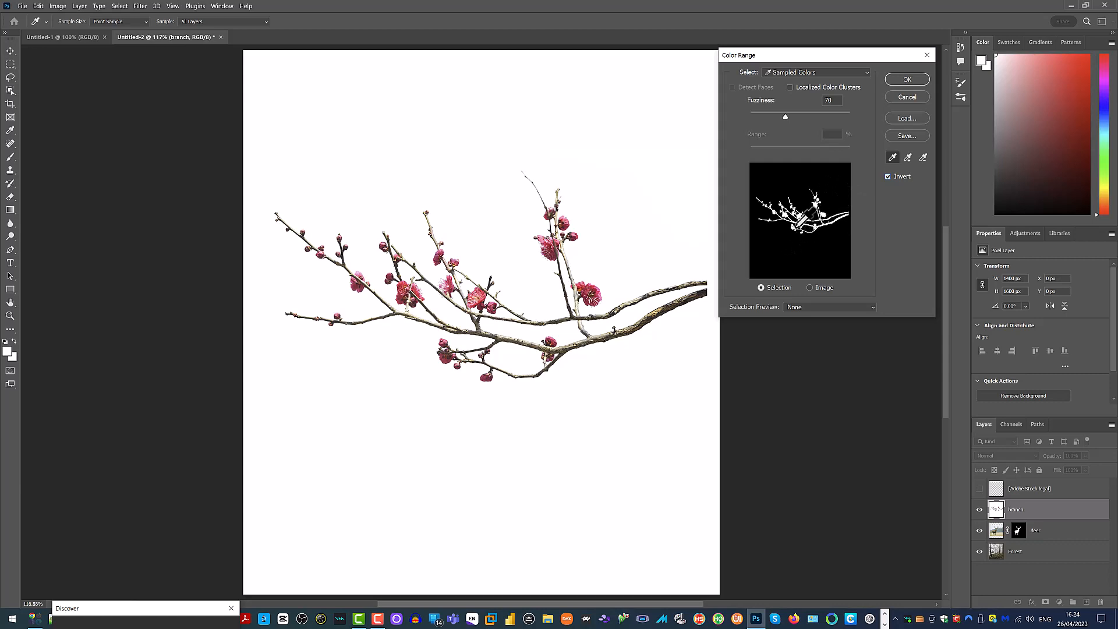
click(907, 79)
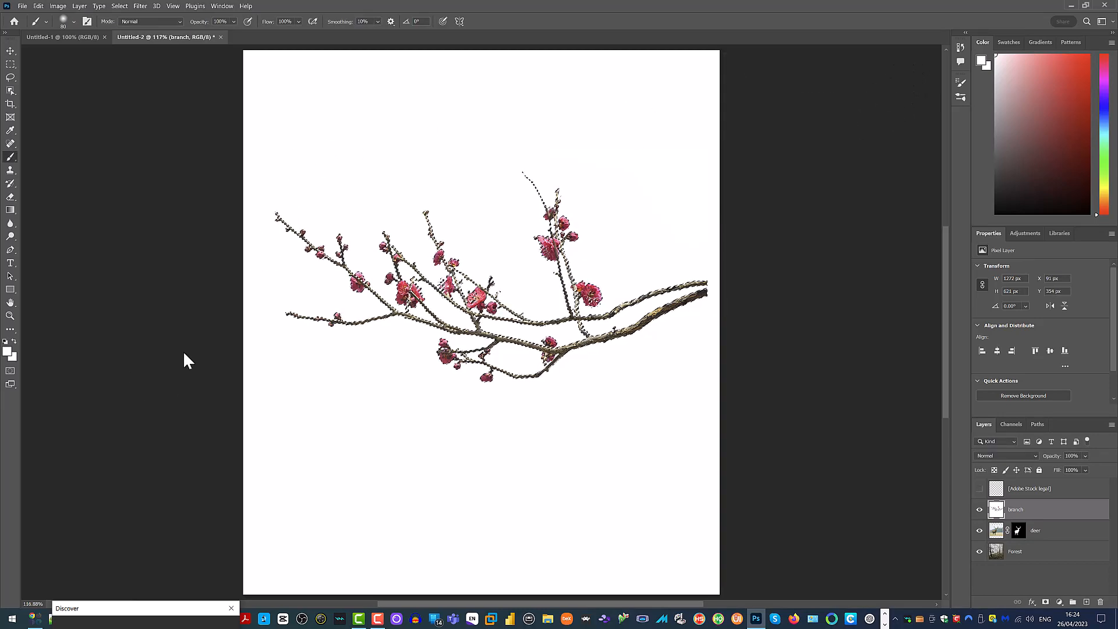
- Restore the branch selection after clearing it, and turn it into a layer mask on the branch layer
key(ctrl+d)
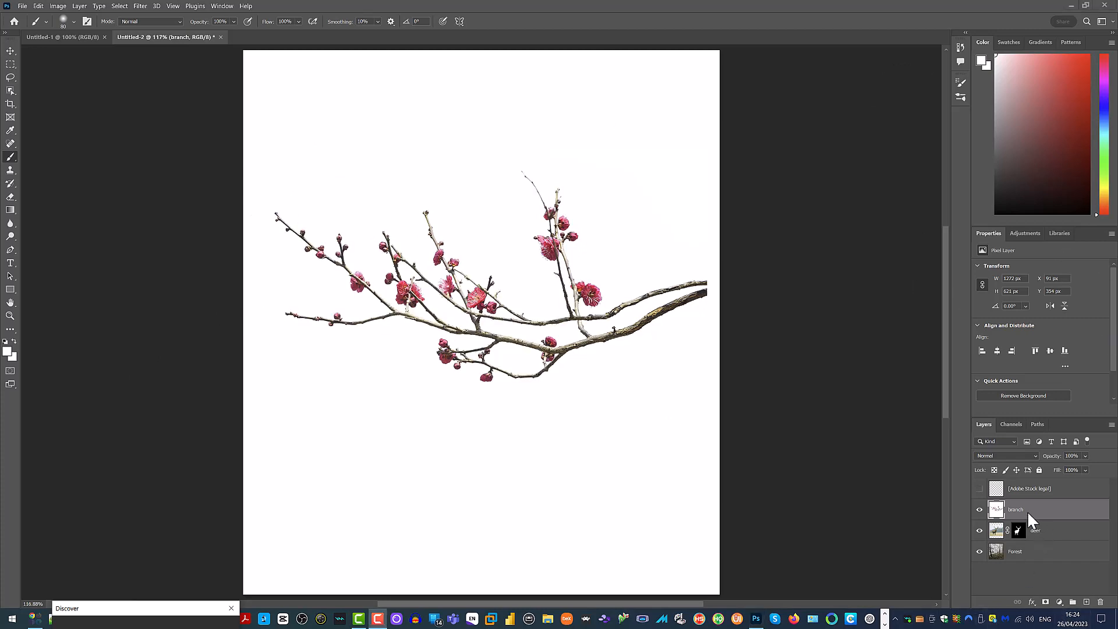
key(ctrl+shift+d)
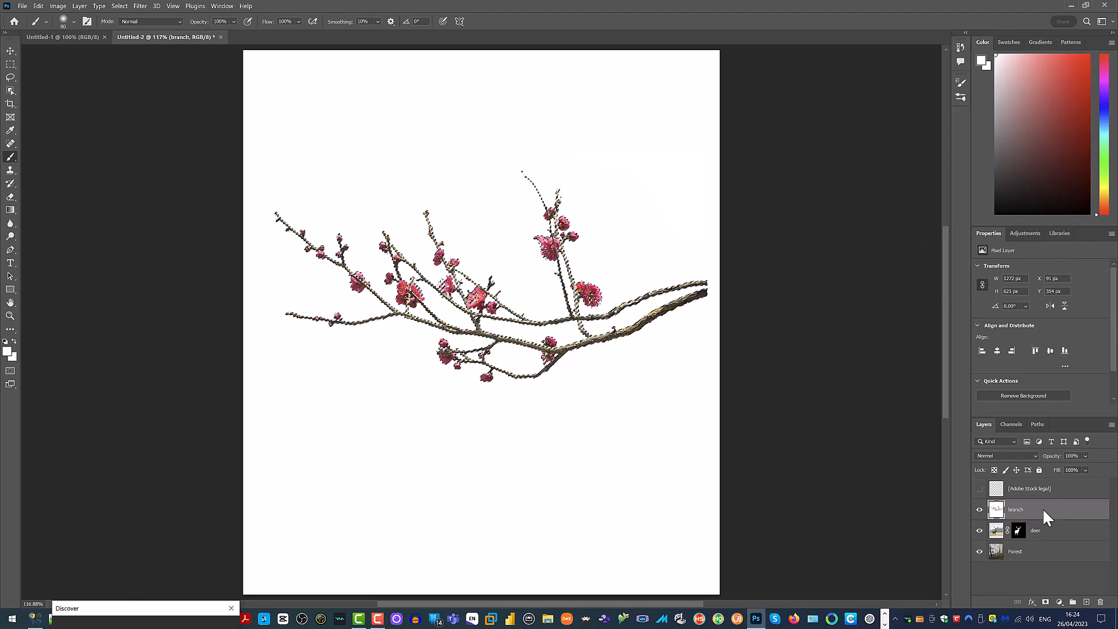
click(1045, 602)
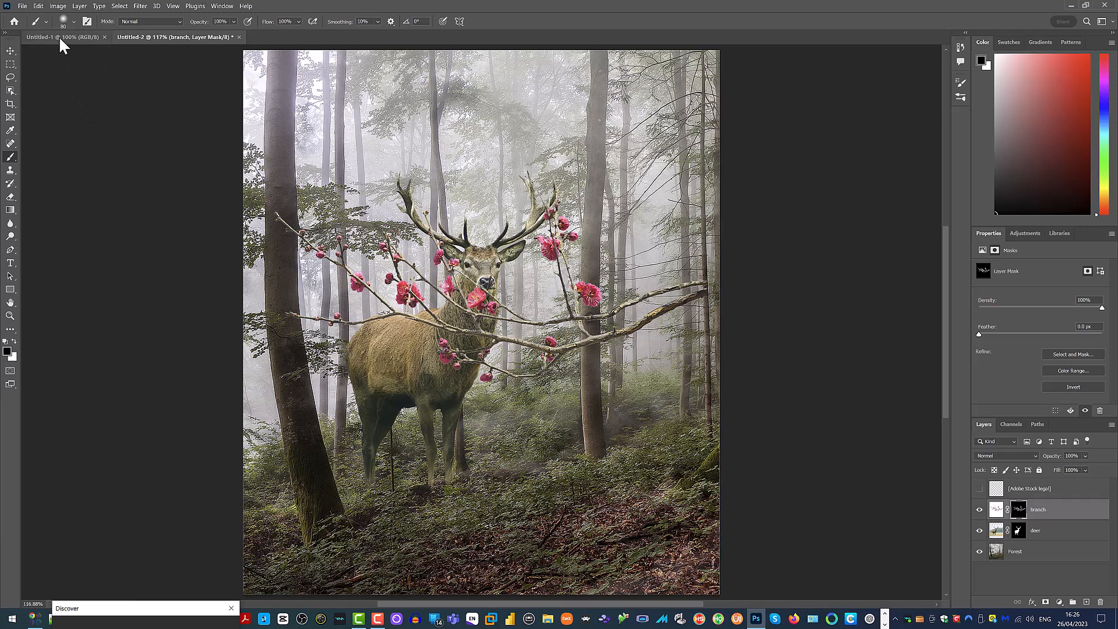
click(40, 6)
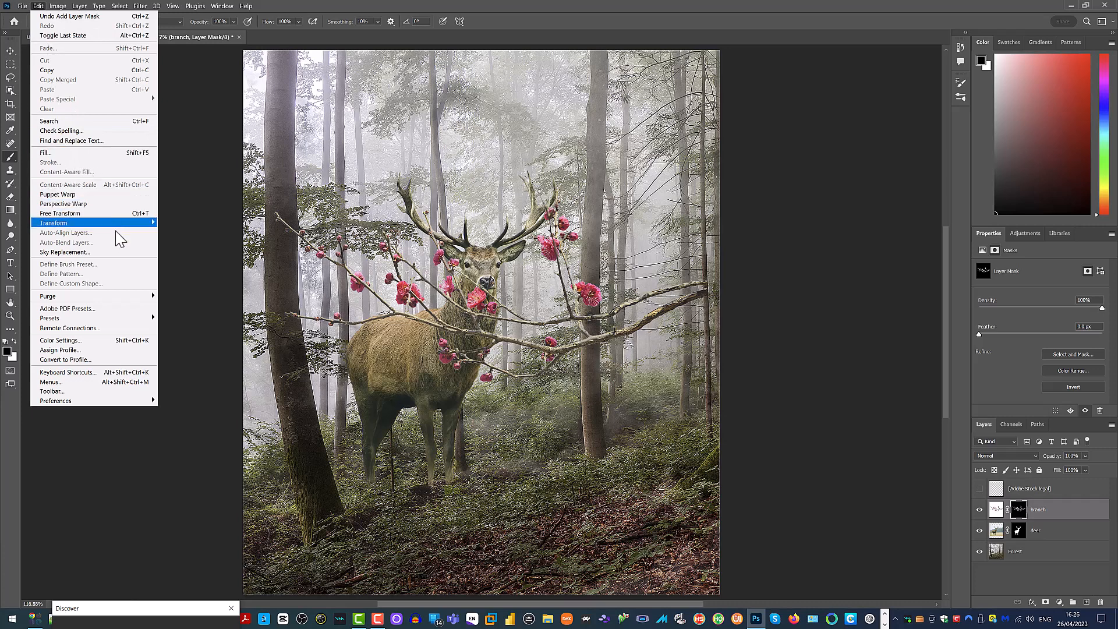
mouse_move(134, 298)
key(Escape)
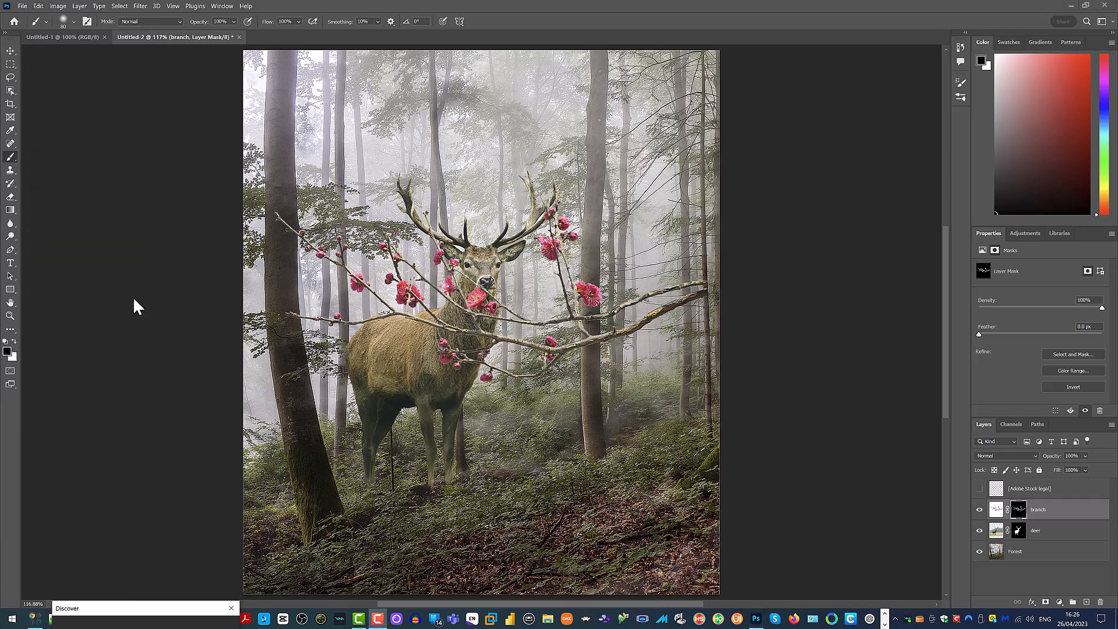
- Free-transform the branch and its mask to about 43% scale and 23° rotation, and place it over the deer's left-hand antler
click(39, 7)
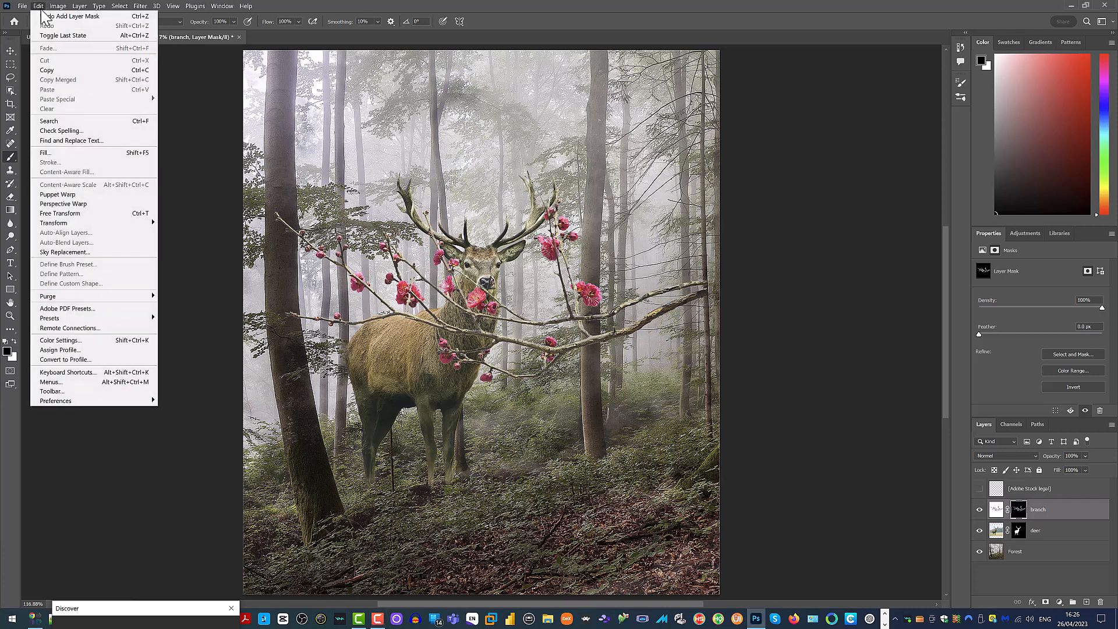
click(85, 214)
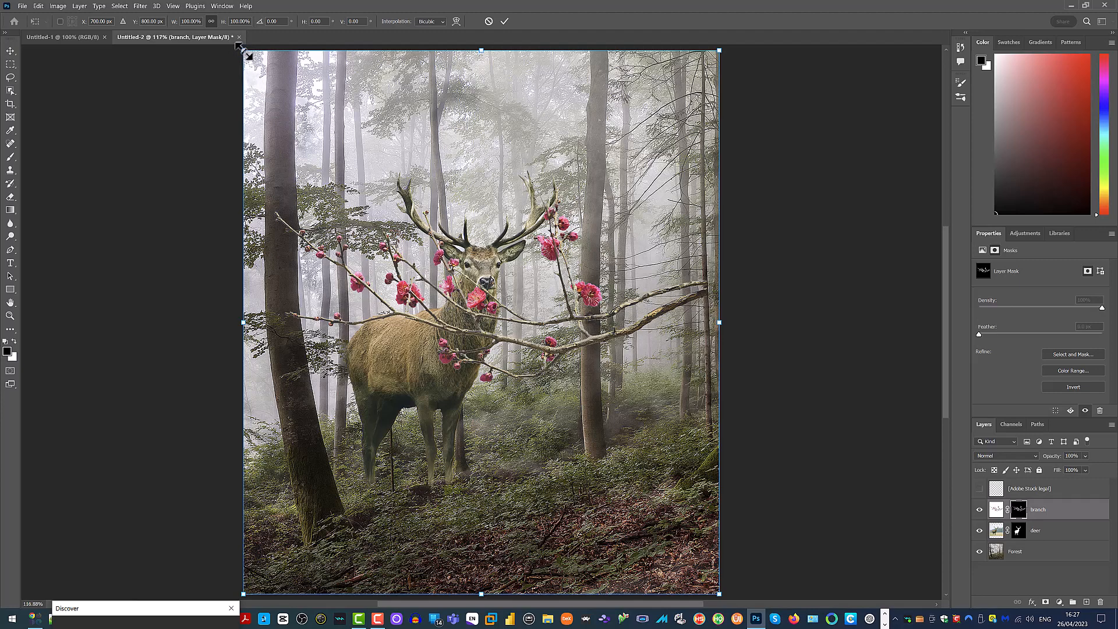
drag(244, 51, 425, 344)
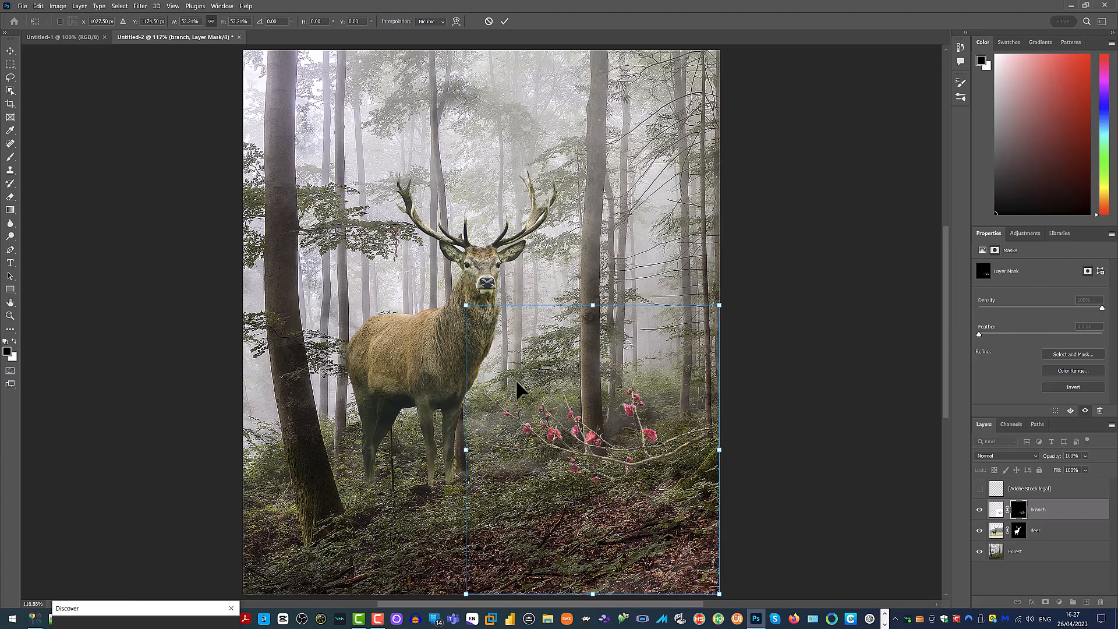
drag(466, 304, 516, 361)
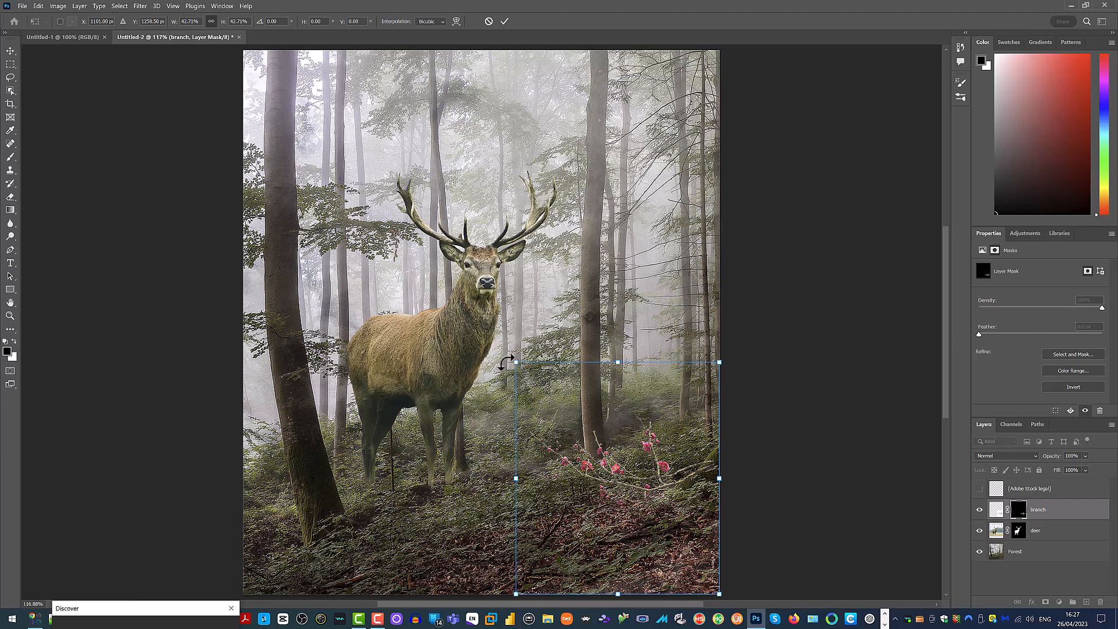
drag(507, 362, 573, 362)
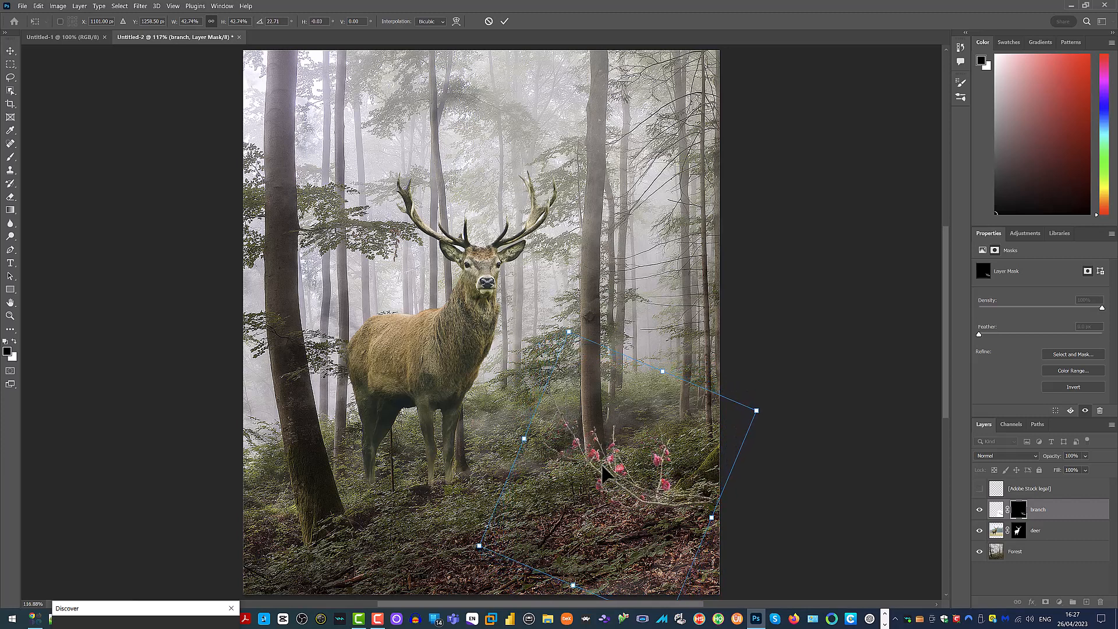
drag(604, 470, 389, 208)
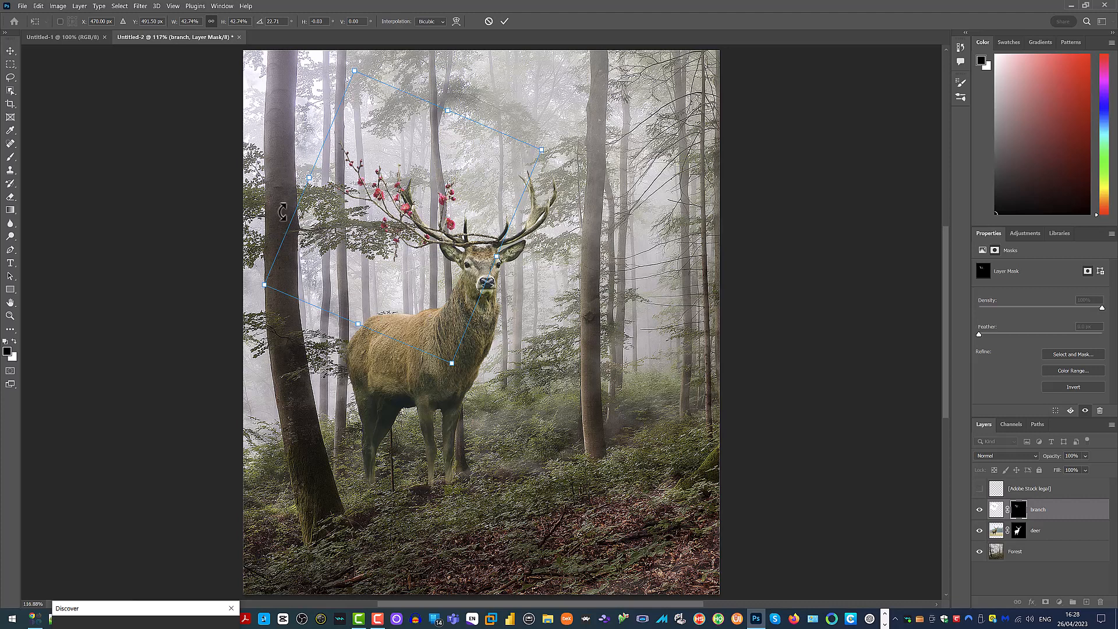
- Fit the branch to the left-hand antler by refining its scale to about 38%, its rotation to about 47° and its position
drag(280, 202, 340, 188)
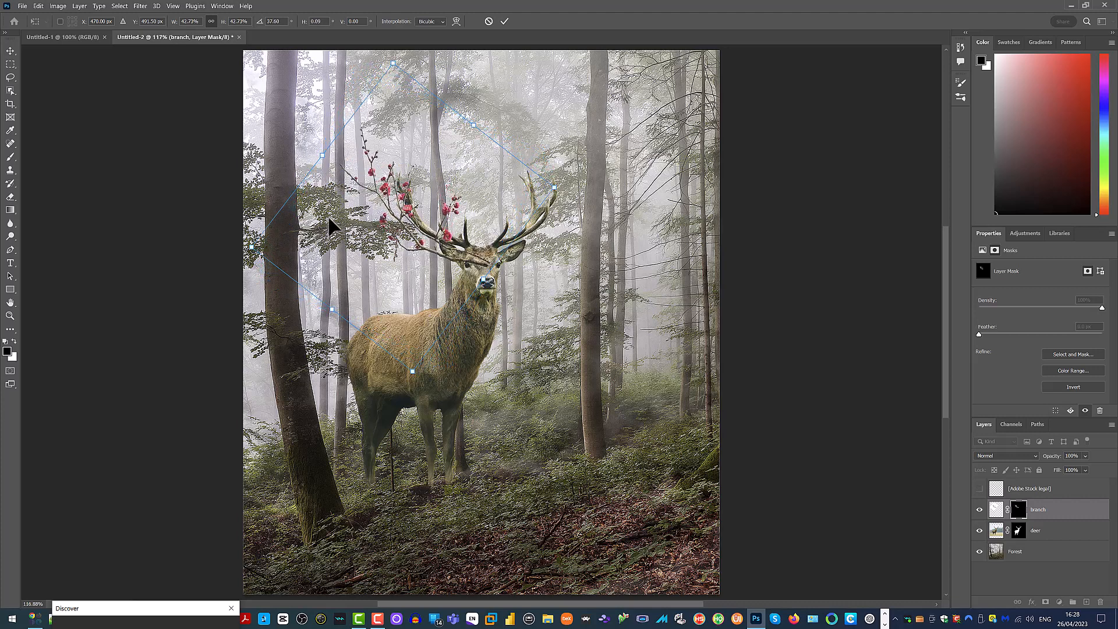
drag(328, 228, 340, 213)
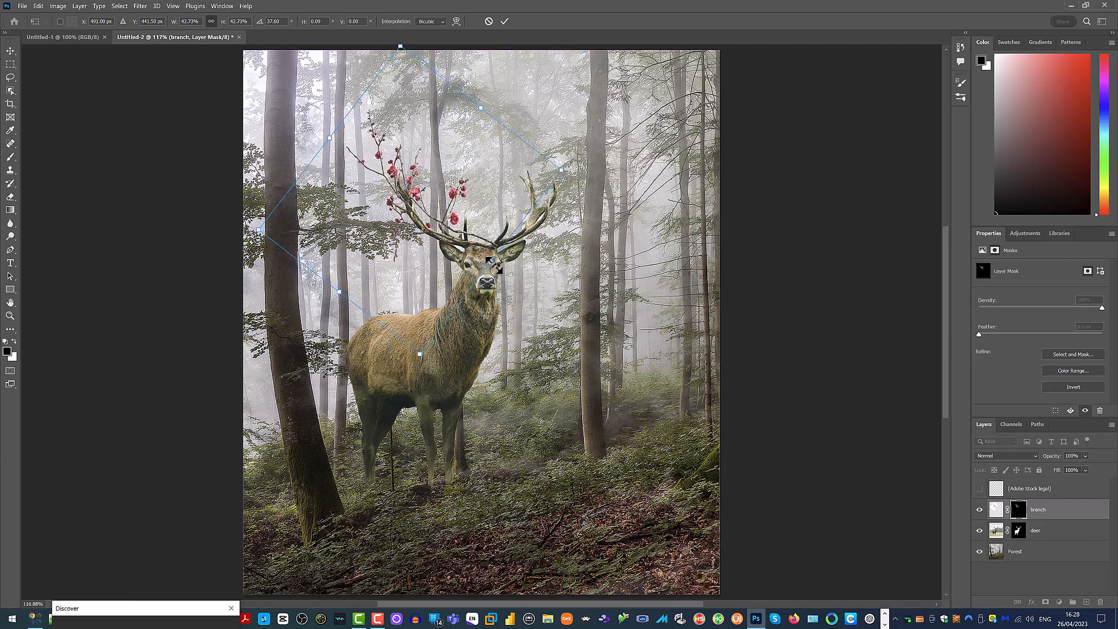
drag(489, 263, 409, 250)
drag(296, 140, 322, 120)
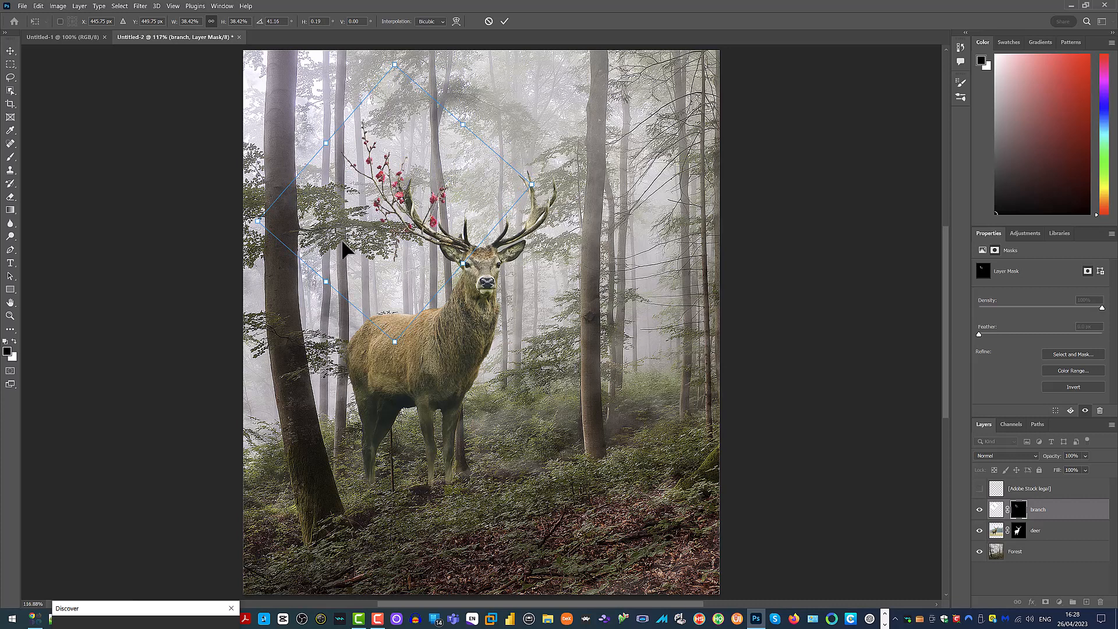
drag(343, 257, 341, 247)
drag(290, 155, 334, 145)
mouse_move(322, 207)
mouse_down()
mouse_move(337, 202)
mouse_move(330, 209)
mouse_up()
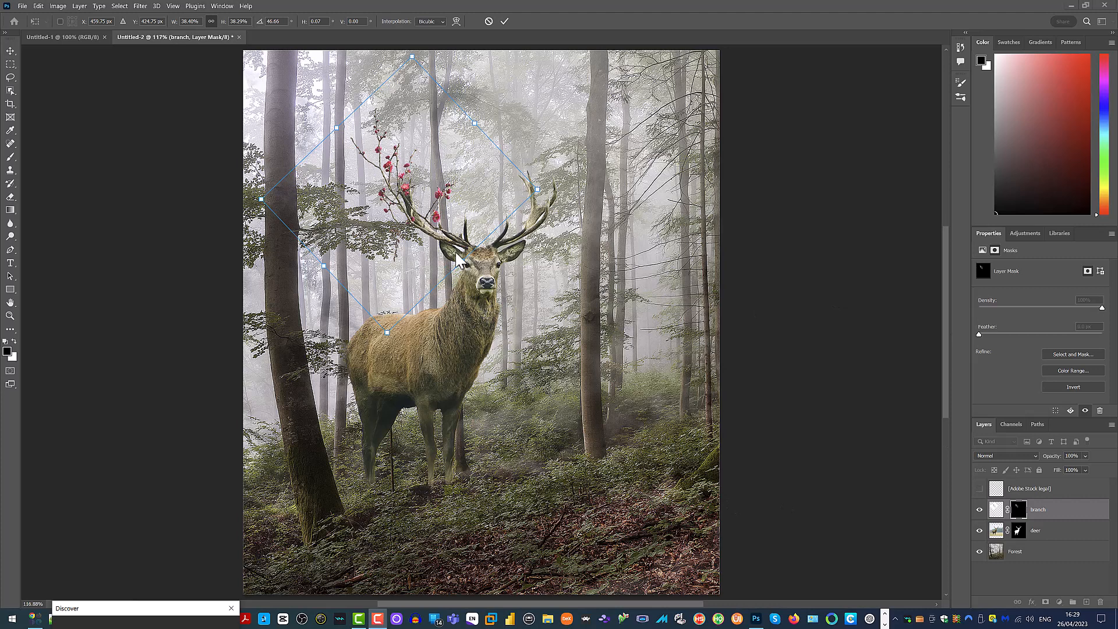
- Duplicate the masked branch layer within the same document, keeping the suggested layer name
click(79, 6)
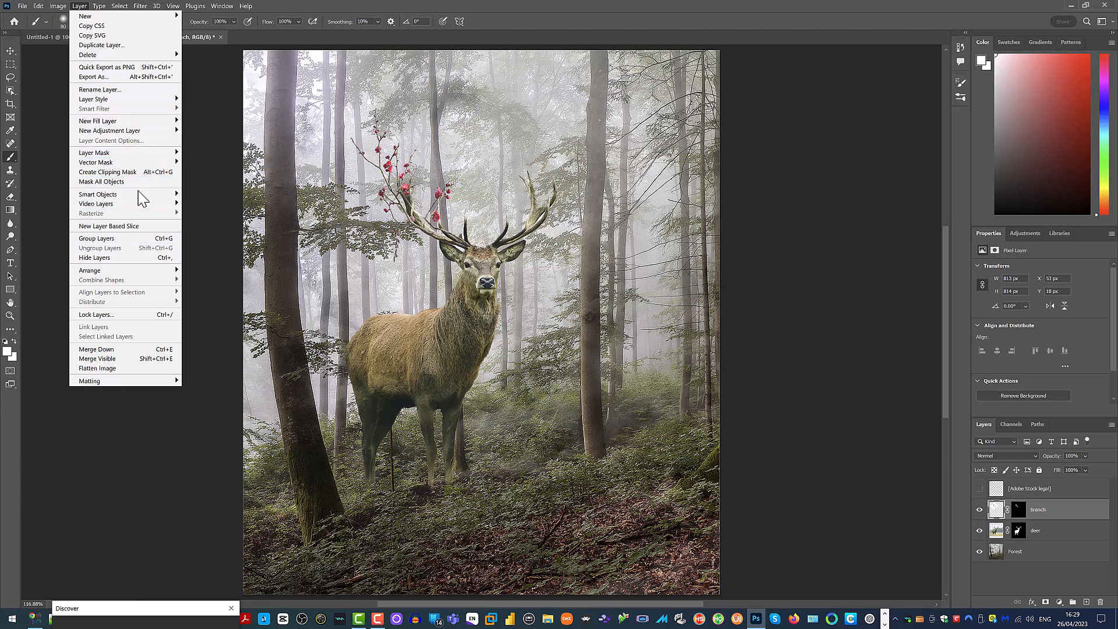
click(133, 46)
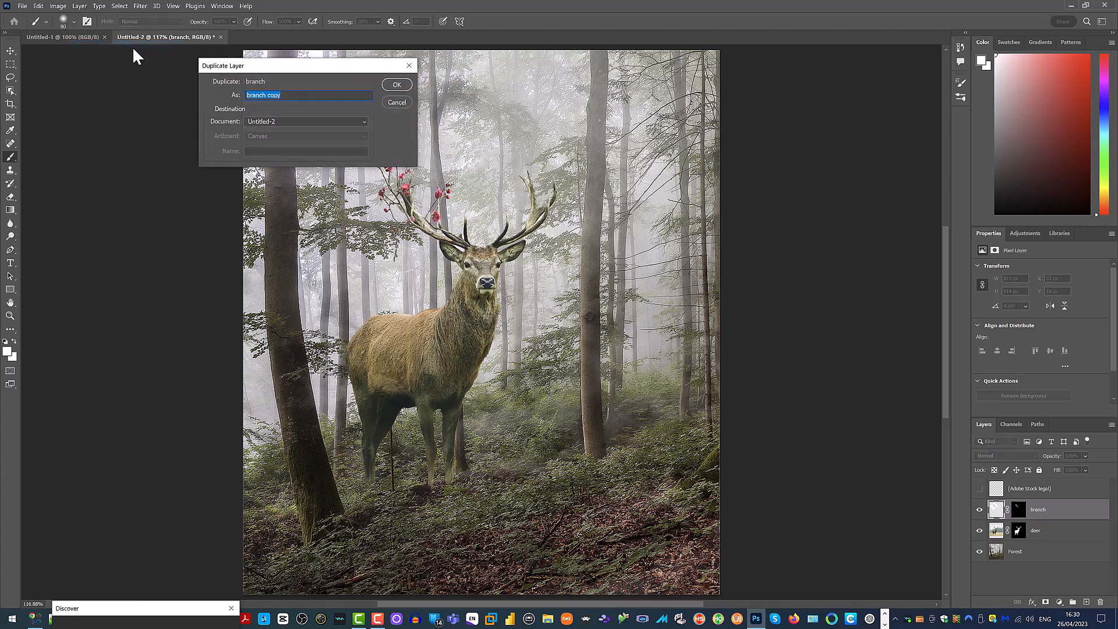
click(296, 96)
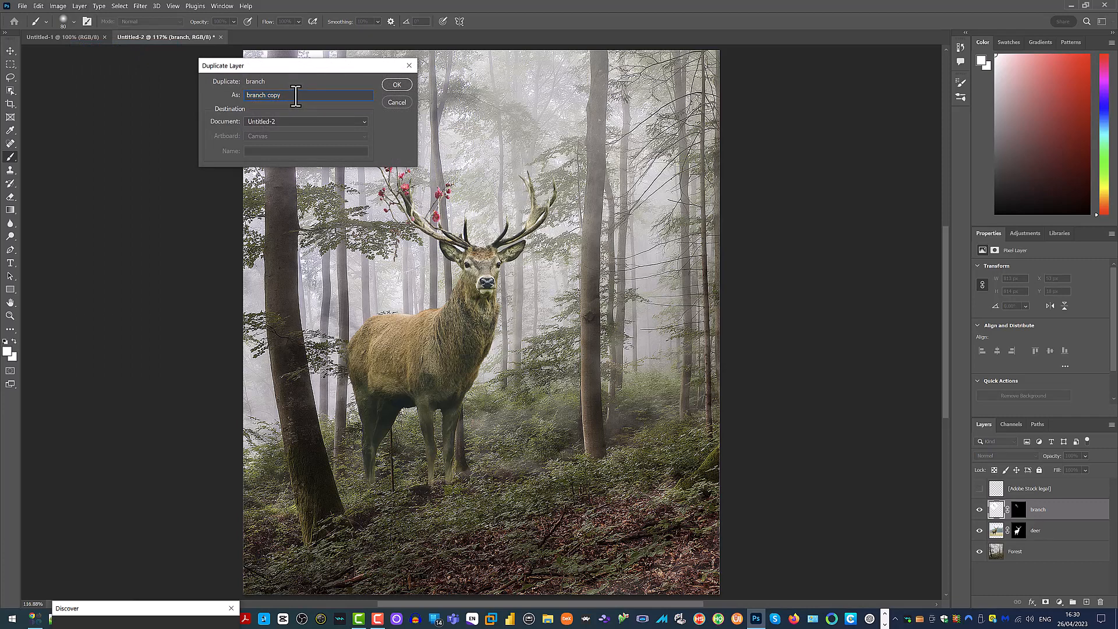
click(393, 85)
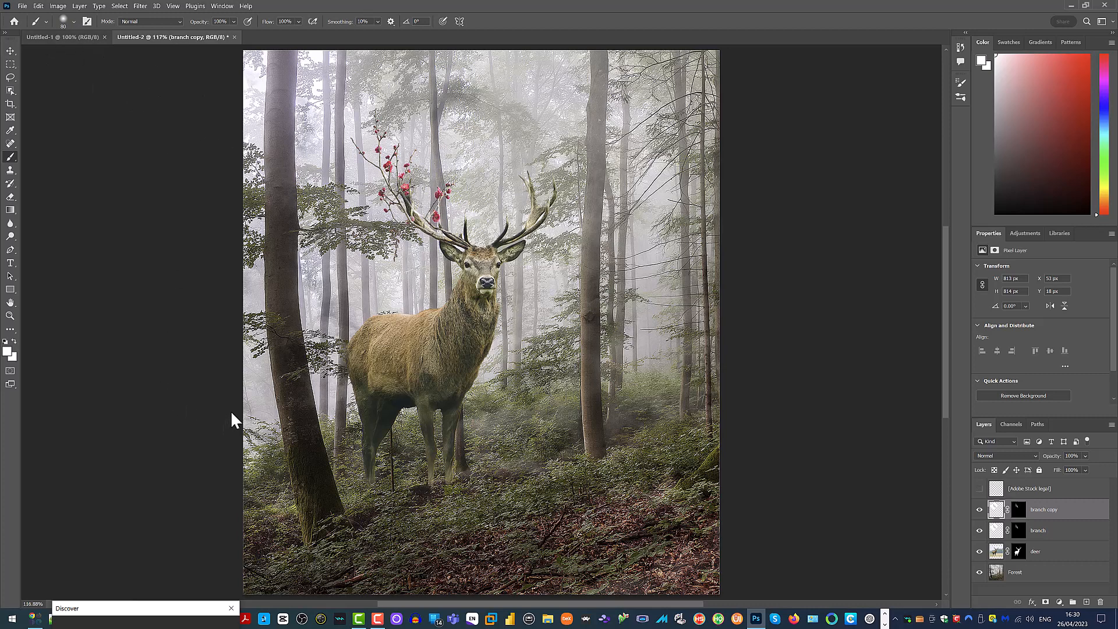
- Flip the duplicated branch horizontally and move it onto the deer's right-hand antler to mirror the first branch
key(v)
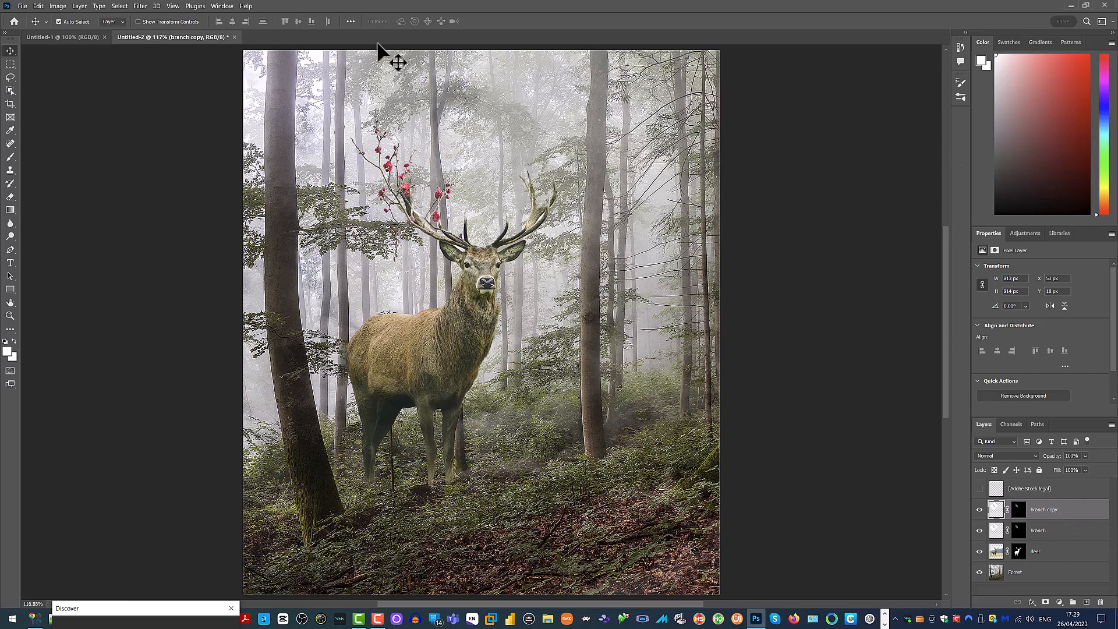
click(38, 6)
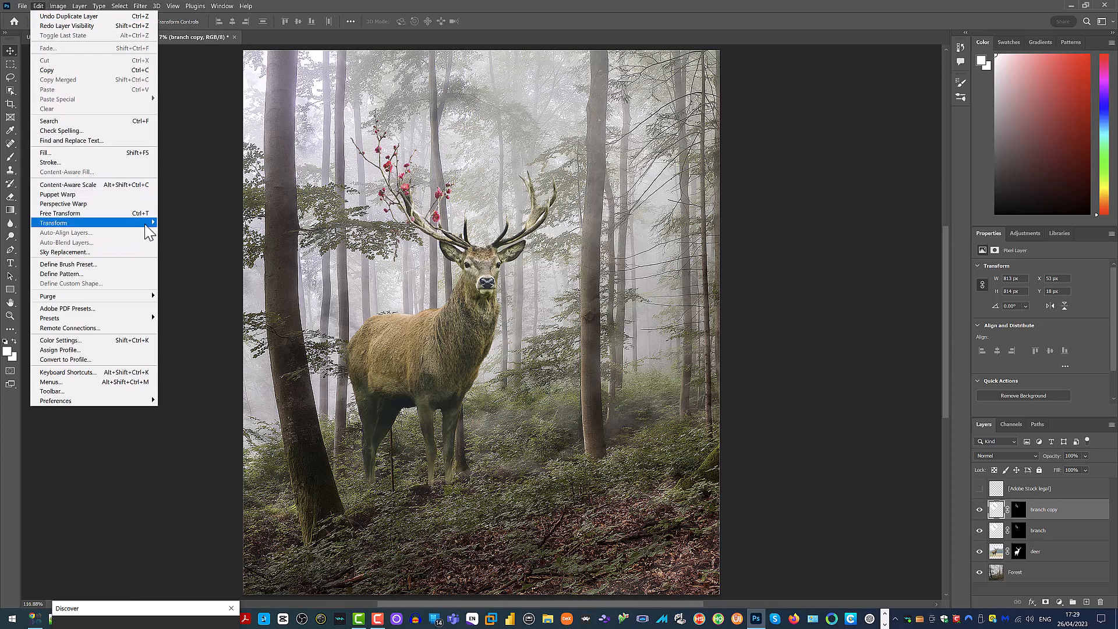
mouse_move(146, 223)
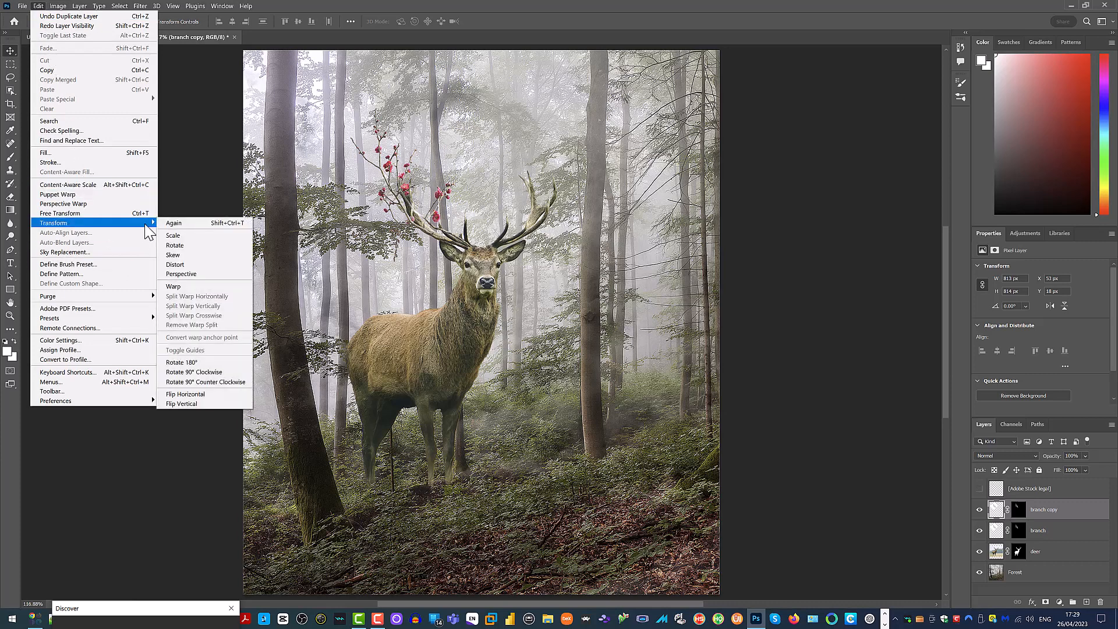
click(186, 394)
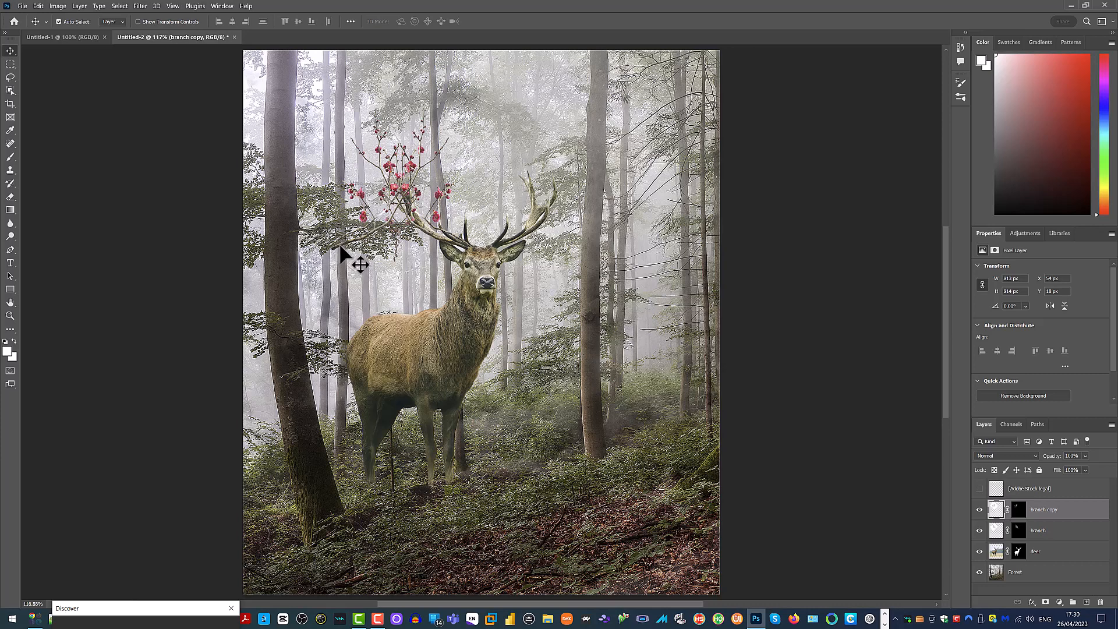
drag(341, 247, 504, 257)
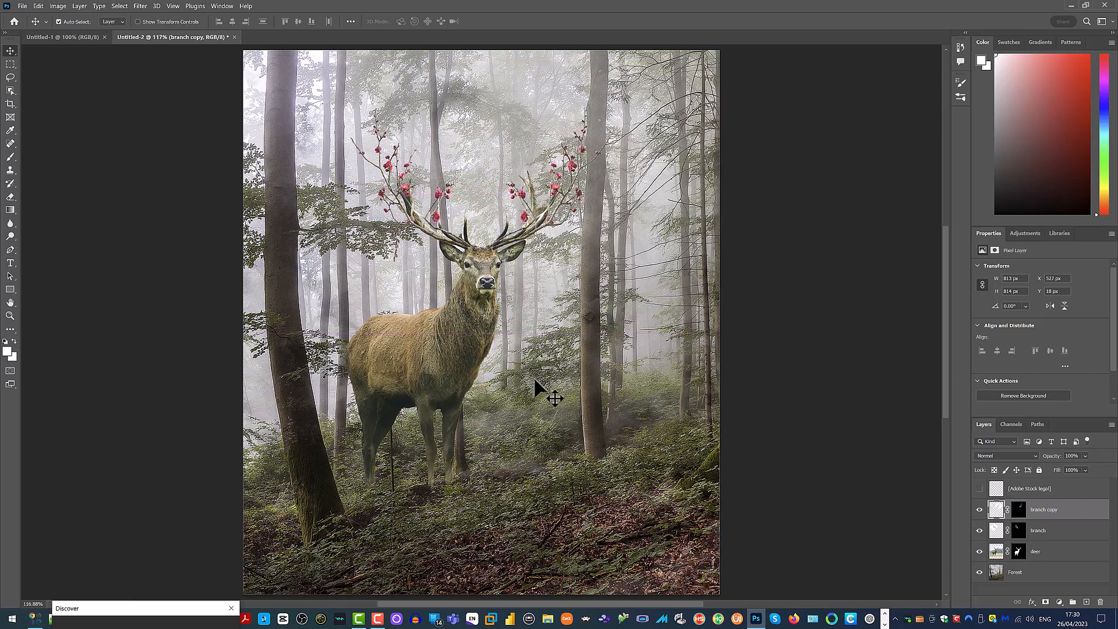